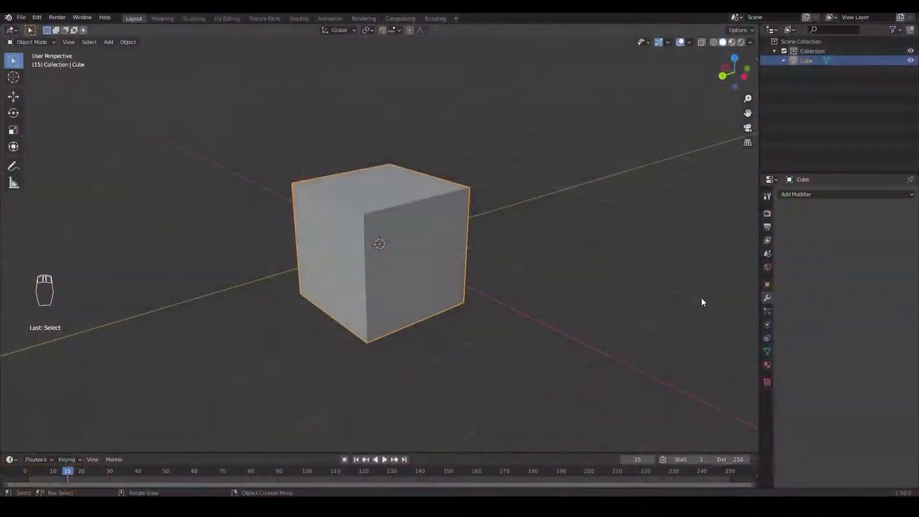
Add a Wireframe modifier to the cube and increase its thickness into a chunky open frame.
{"action": "left_click", "coordinate": [814, 194]}
{"action": "left_click", "coordinate": [737, 384]}
{"action": "left_click_drag", "start_coordinate": [842, 225], "coordinate": [881, 225]}
{"action": "middle_click_drag", "start_coordinate": [632, 307], "coordinate": [685, 306]}
Add a Bevel modifier followed by a Subdivision Surface modifier to the wireframe cube.
{"action": "left_click", "coordinate": [804, 194]}
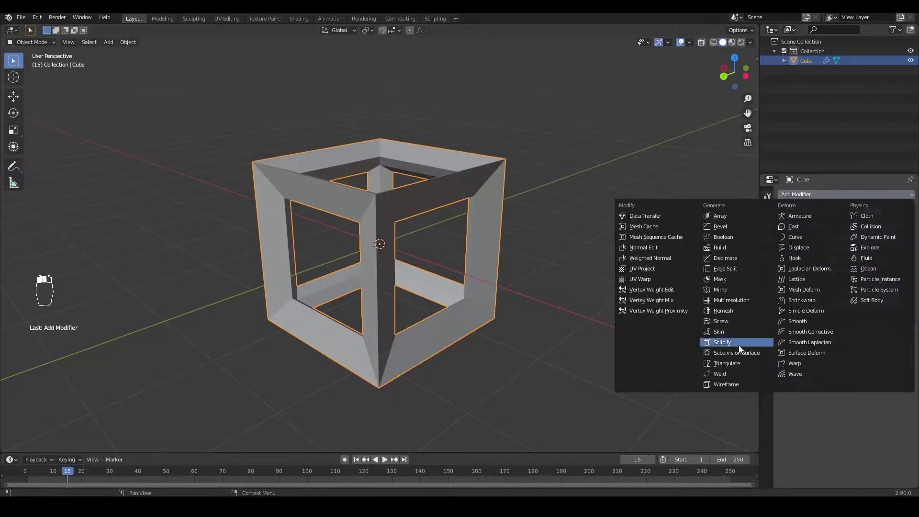
{"action": "left_click", "coordinate": [764, 226]}
{"action": "middle_click_drag", "start_coordinate": [676, 357], "coordinate": [704, 340]}
{"action": "left_click", "coordinate": [804, 194]}
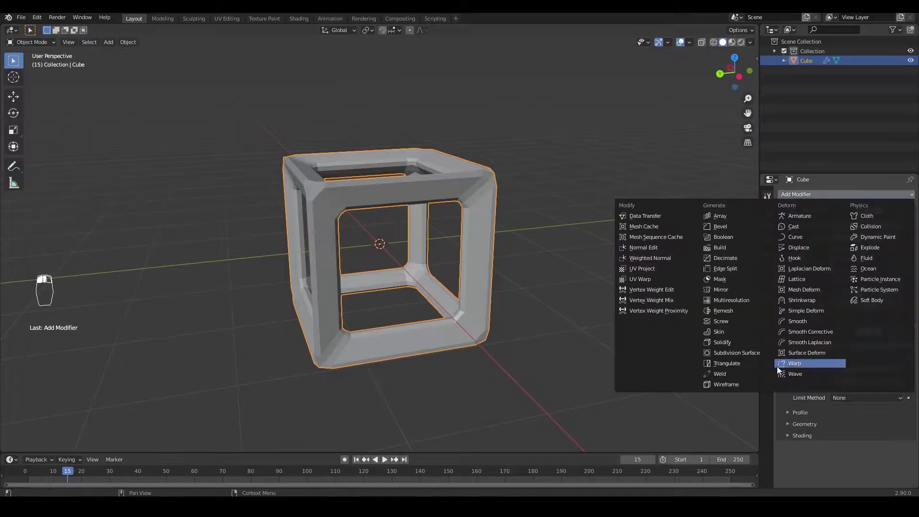
{"action": "left_click", "coordinate": [749, 355]}
{"action": "middle_click_drag", "start_coordinate": [574, 345], "coordinate": [362, 355]}
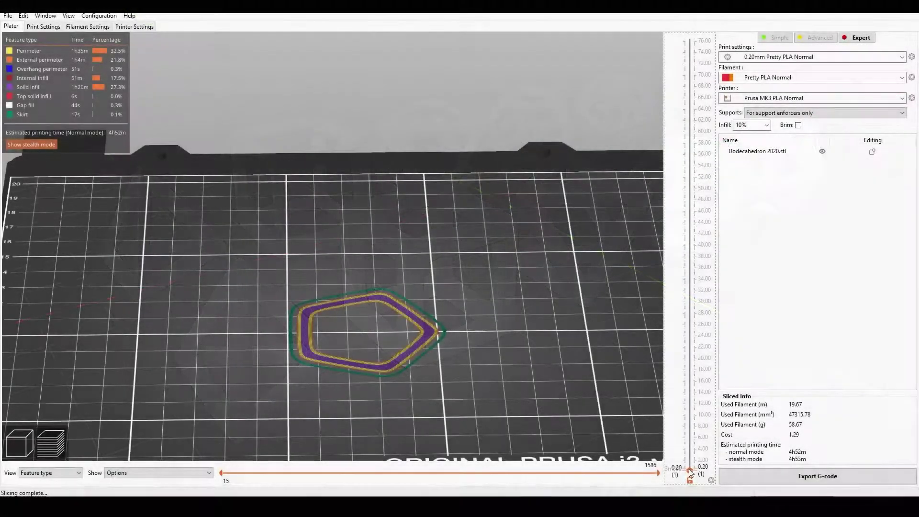
Switch to PrusaSlicer and preview the sliced dodecahedron's layers upward from the first layer.
{"action": "left_click_drag", "start_coordinate": [703, 472], "coordinate": [704, 197]}
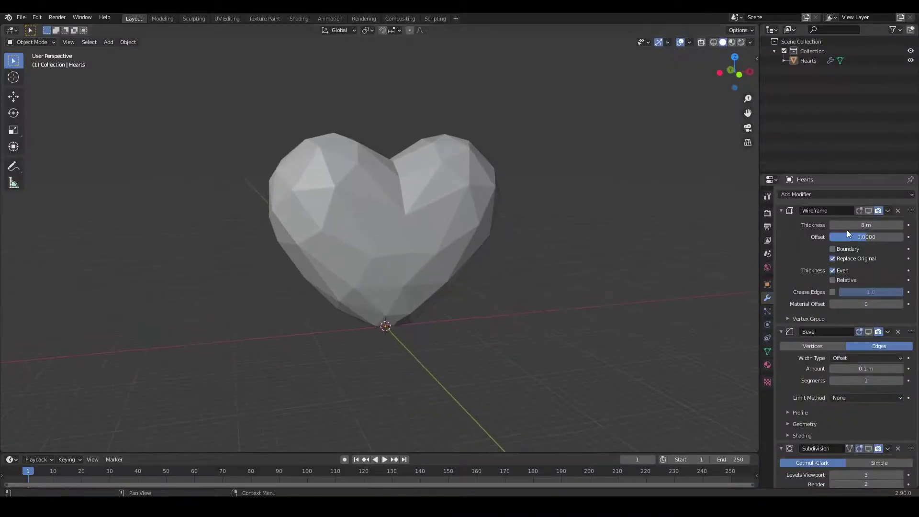
In Blender, turn on viewport display of the Hearts object's Wireframe, Bevel and Subdivision modifiers.
{"action": "left_click", "coordinate": [885, 348]}
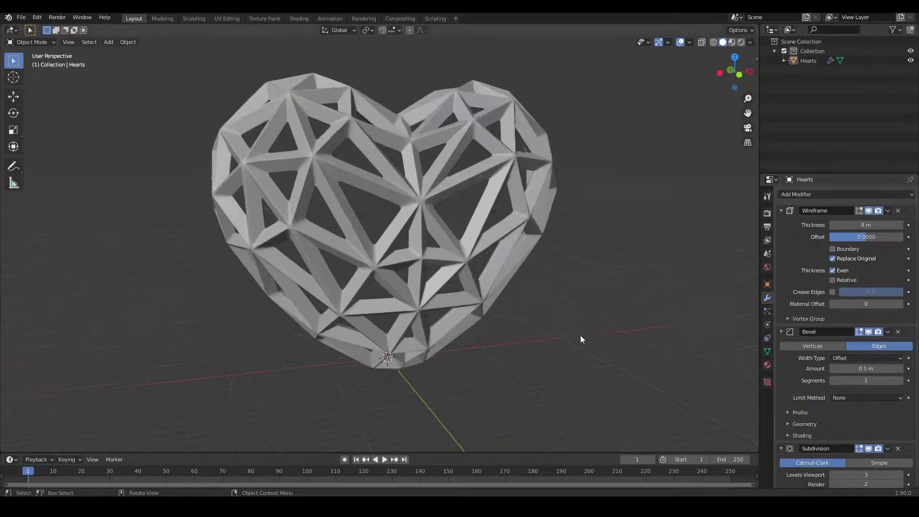
Add a Regular Solid math-function mesh to the empty scene.
{"action": "key", "text": "shift+a"}
{"action": "mouse_move", "coordinate": [465, 146]}
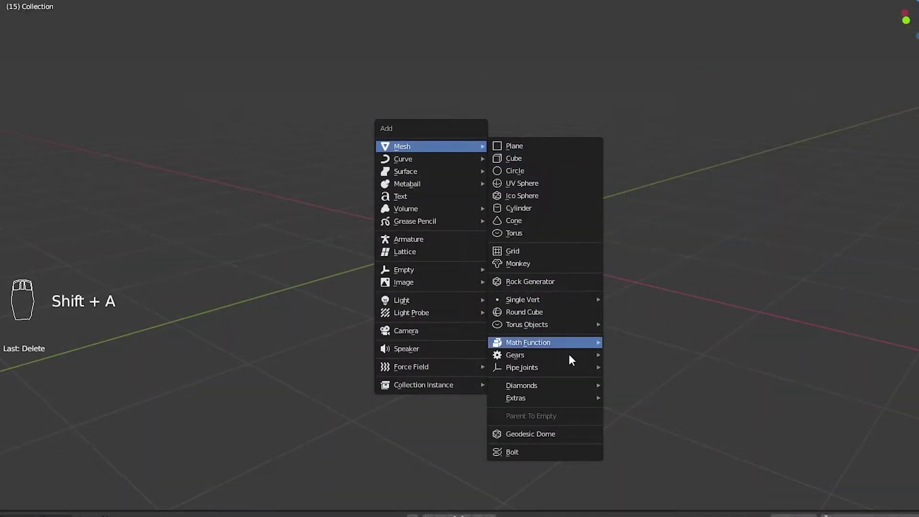
{"action": "mouse_move", "coordinate": [586, 342]}
{"action": "left_click", "coordinate": [631, 368]}
Switch the regular solid's source to Hexahedron, Octahedron and finally Dodecahedron.
{"action": "left_click", "coordinate": [139, 400]}
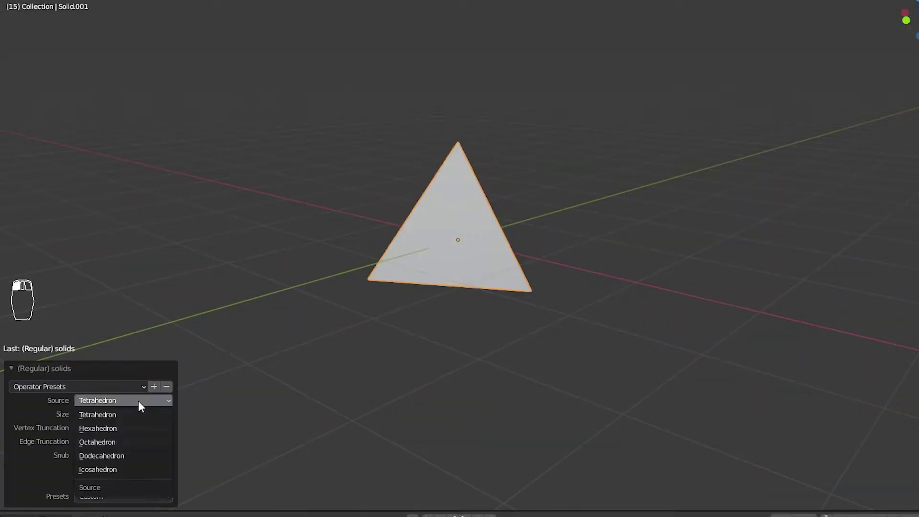
{"action": "left_click", "coordinate": [141, 428]}
{"action": "left_click", "coordinate": [150, 401]}
{"action": "left_click", "coordinate": [148, 441]}
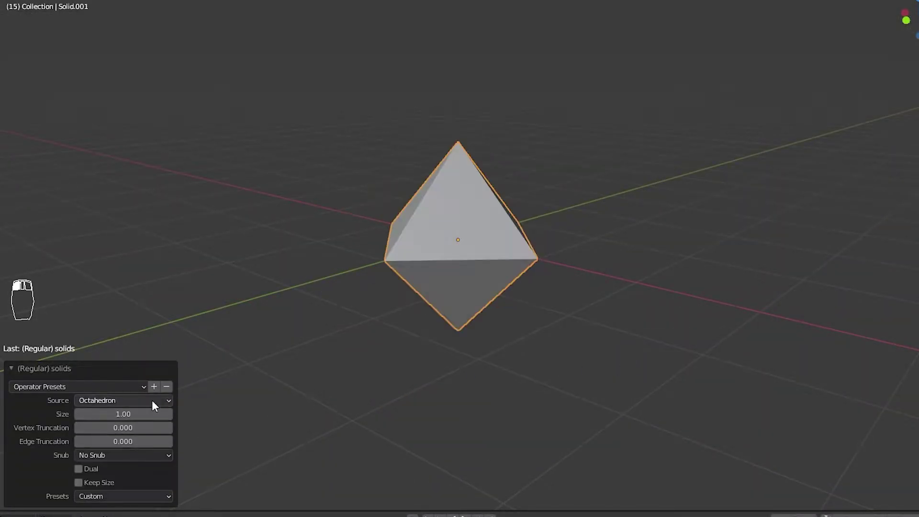
{"action": "left_click", "coordinate": [152, 400]}
{"action": "left_click", "coordinate": [144, 457]}
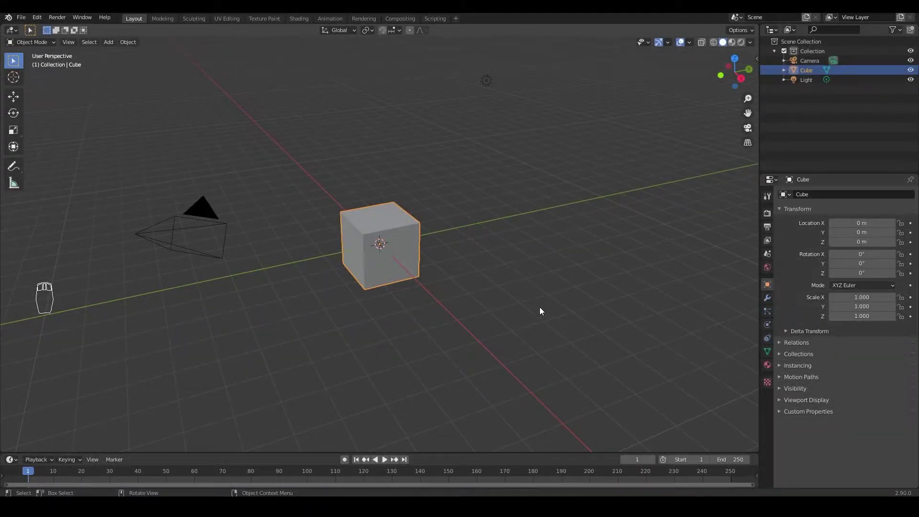
Delete the default cube from the new scene.
{"action": "scroll", "coordinate": [539, 306], "scroll_direction": "up", "scroll_amount": 3}
{"action": "middle_click_drag", "start_coordinate": [541, 306], "coordinate": [561, 297]}
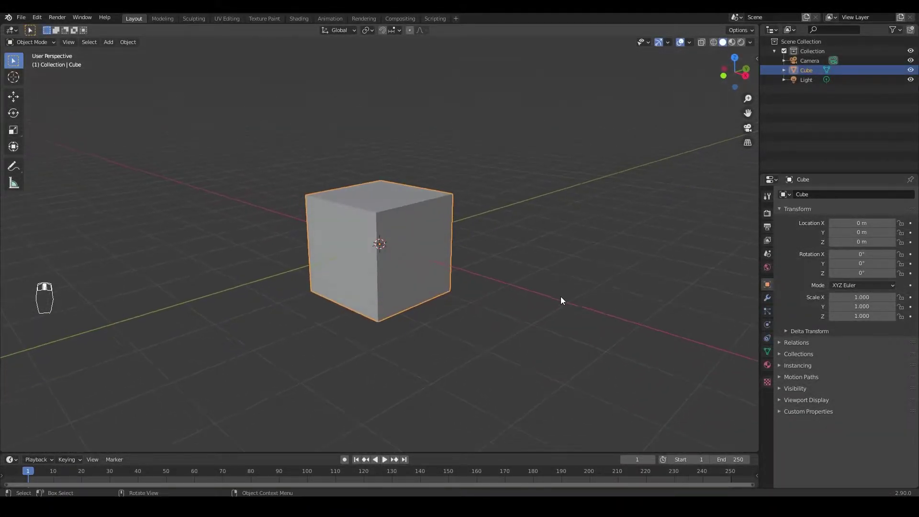
{"action": "key", "text": "x"}
{"action": "left_click", "coordinate": [498, 254]}
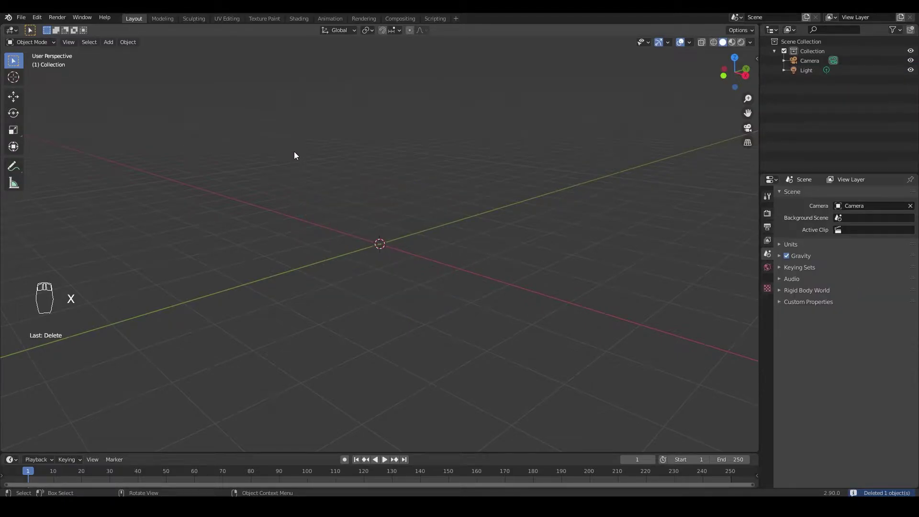
Try to add a Regular Solid mesh from the math function objects.
{"action": "key", "text": "shift+a"}
{"action": "mouse_move", "coordinate": [294, 151]}
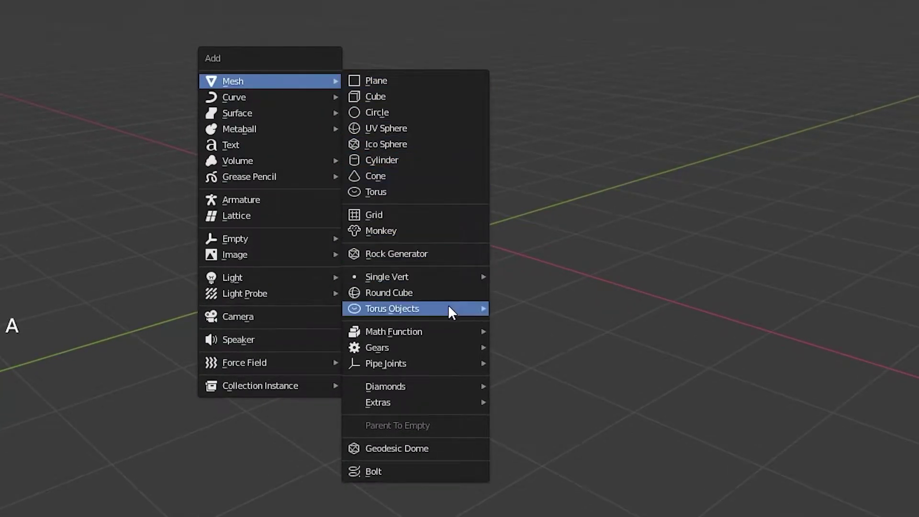
{"action": "mouse_move", "coordinate": [450, 334]}
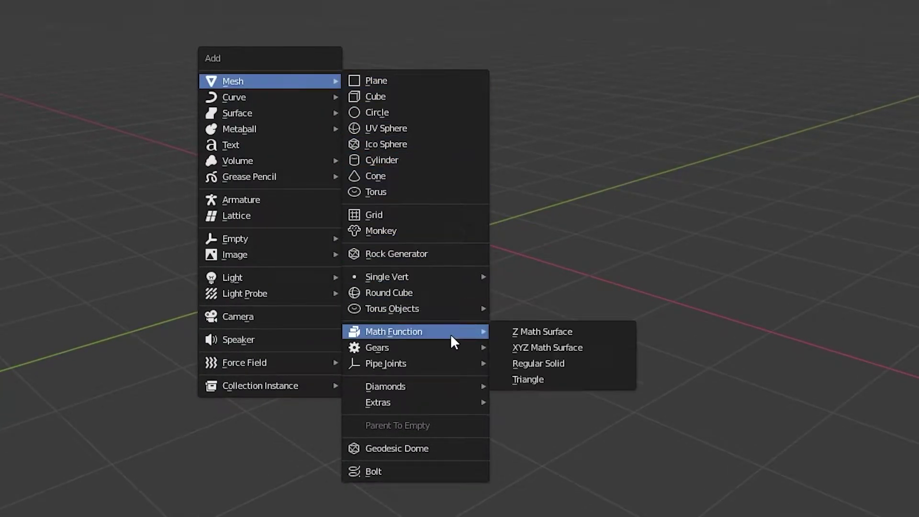
{"action": "left_click", "coordinate": [546, 363]}
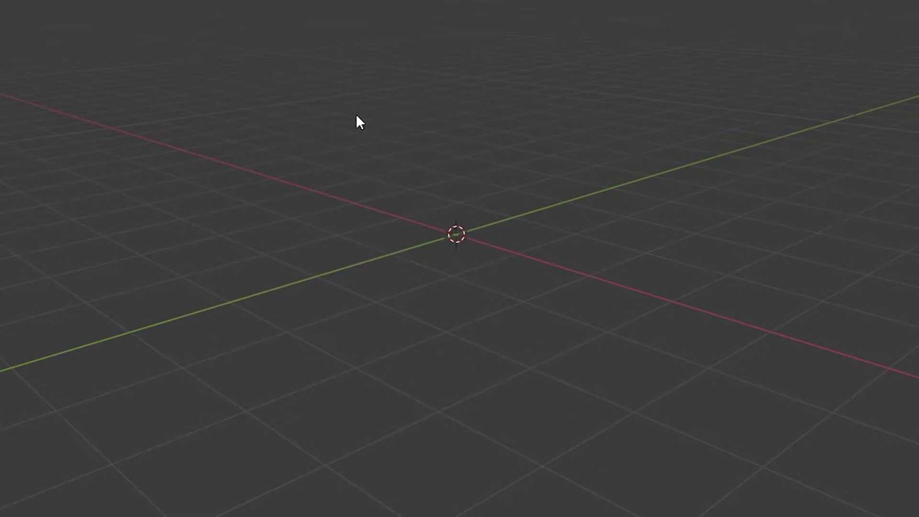
{"action": "key", "text": "shift+a"}
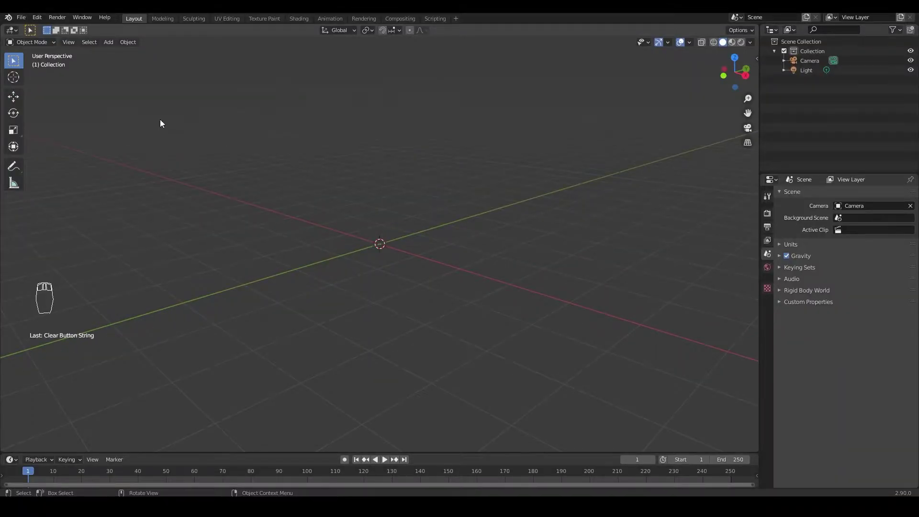
Search the add-on preferences for "extra" and enable the Add Mesh: Extra Objects add-on.
{"action": "left_click", "coordinate": [37, 18]}
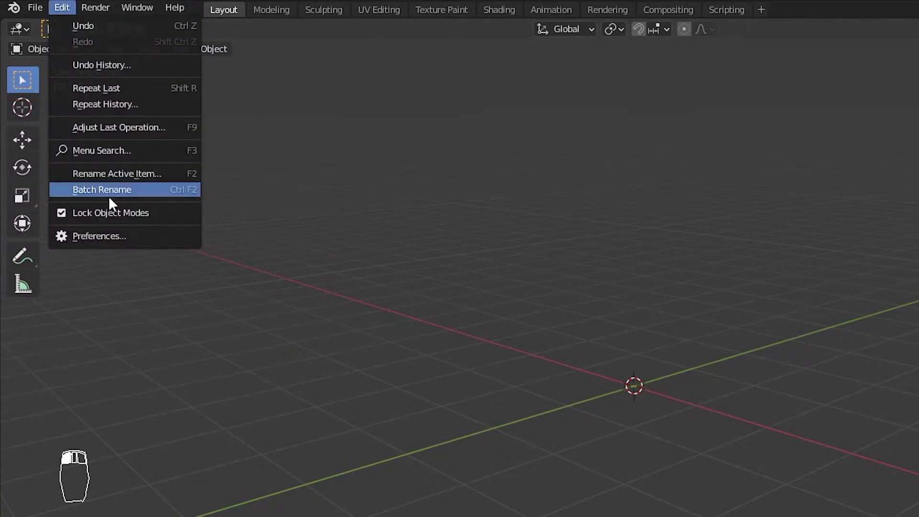
{"action": "left_click", "coordinate": [109, 235]}
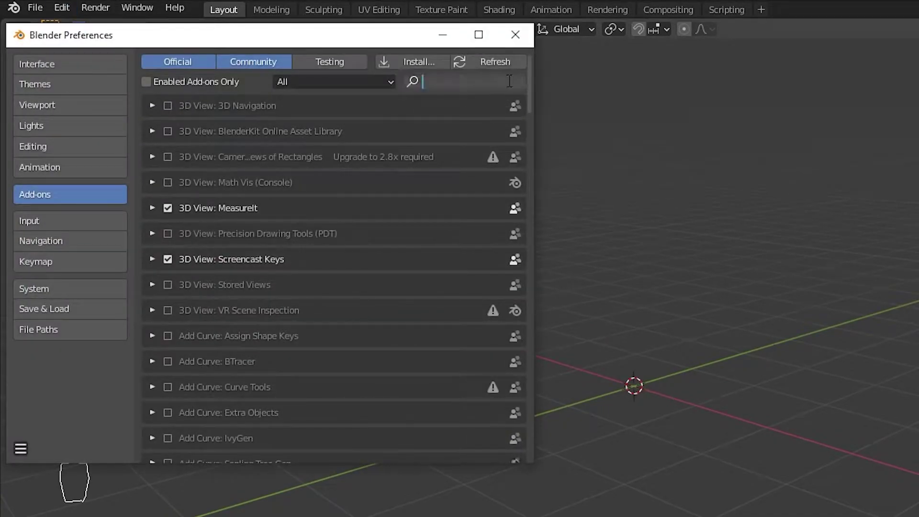
{"action": "type", "text": "extra"}
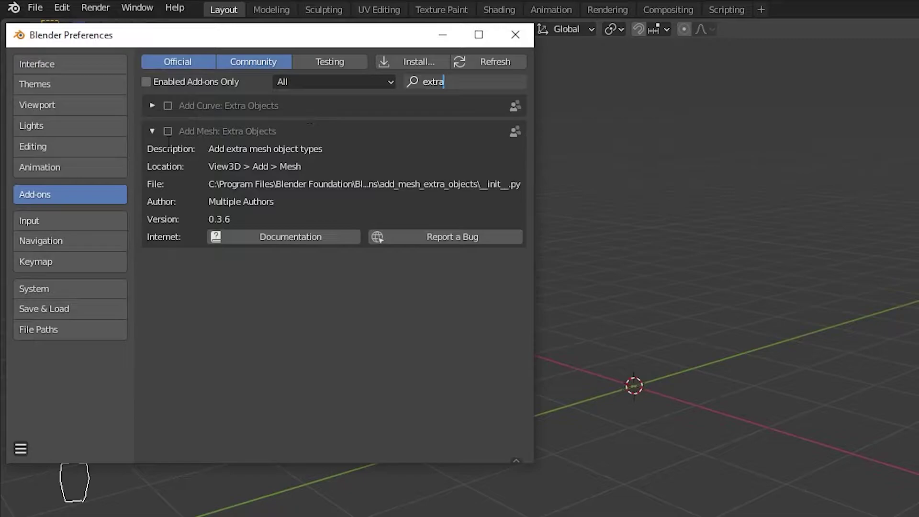
{"action": "left_click", "coordinate": [167, 131]}
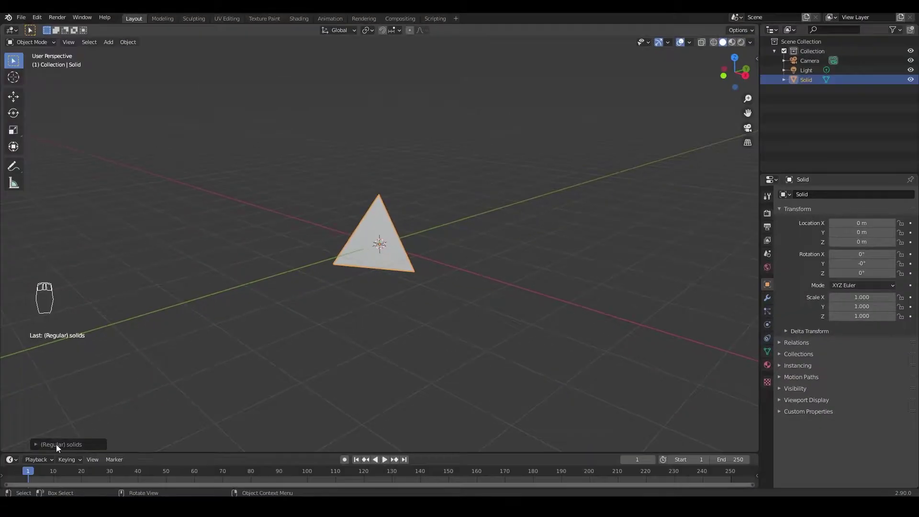
Try several presets on the regular solid, including Truncated Dodecahedron and Disdyakis Dodecahedron.
{"action": "left_click", "coordinate": [56, 444]}
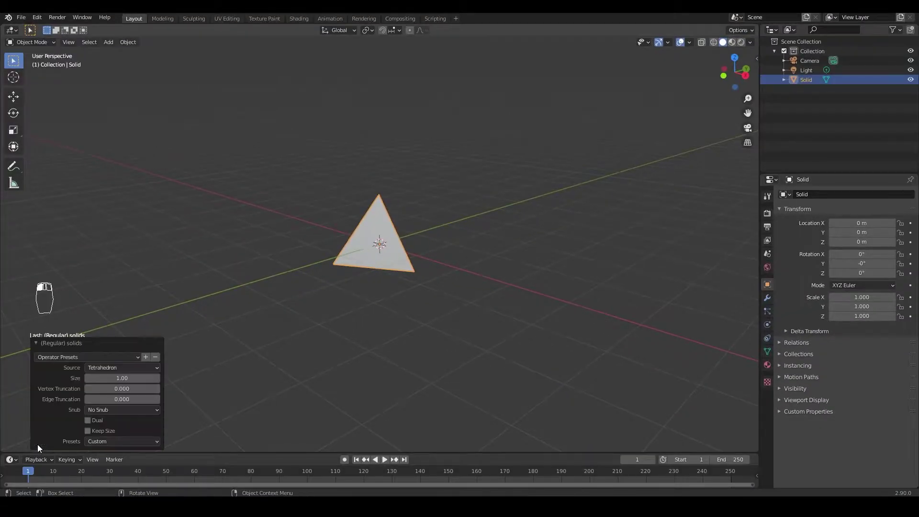
{"action": "left_click", "coordinate": [145, 442]}
{"action": "left_click", "coordinate": [123, 336]}
{"action": "left_click", "coordinate": [135, 442]}
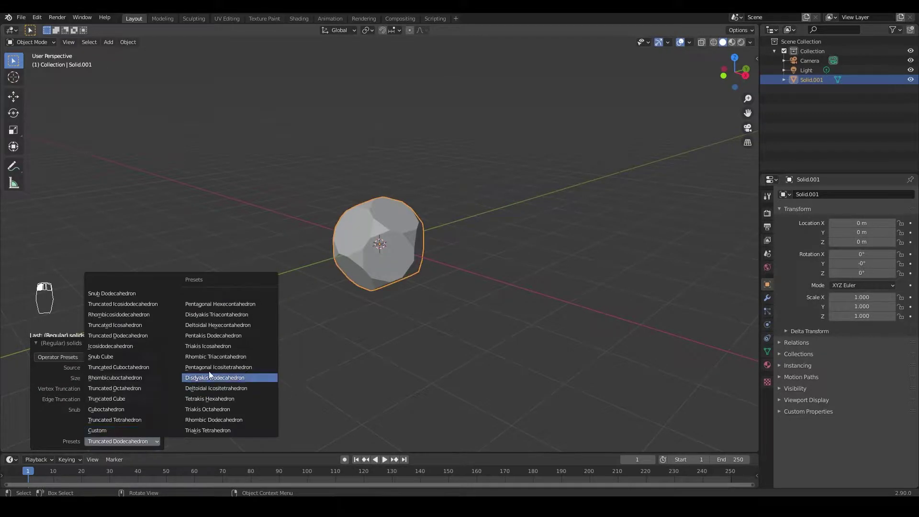
{"action": "left_click", "coordinate": [209, 376]}
{"action": "left_click", "coordinate": [135, 441]}
{"action": "left_click", "coordinate": [201, 308]}
Apply the Truncated Octahedron preset to the regular solid and adjust its vertex truncation.
{"action": "left_click", "coordinate": [140, 441]}
{"action": "left_click", "coordinate": [122, 389]}
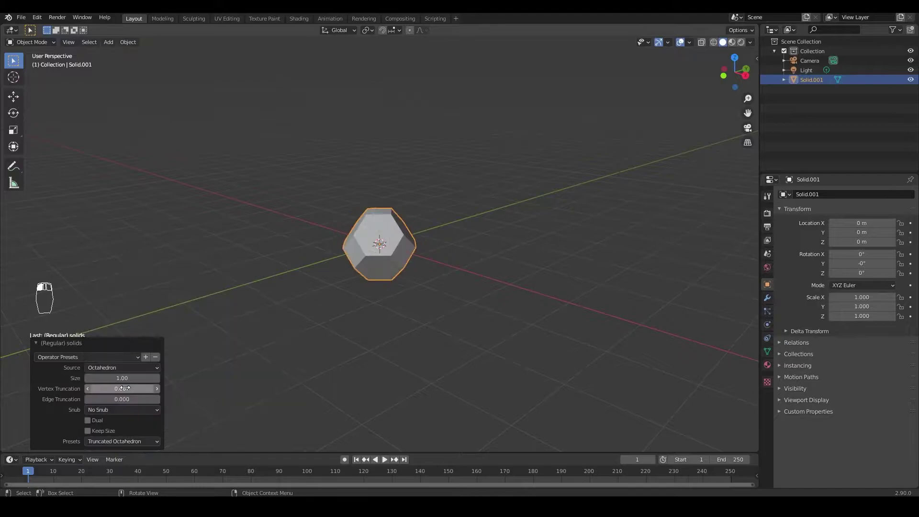
{"action": "left_click_drag", "start_coordinate": [133, 389], "coordinate": [136, 395]}
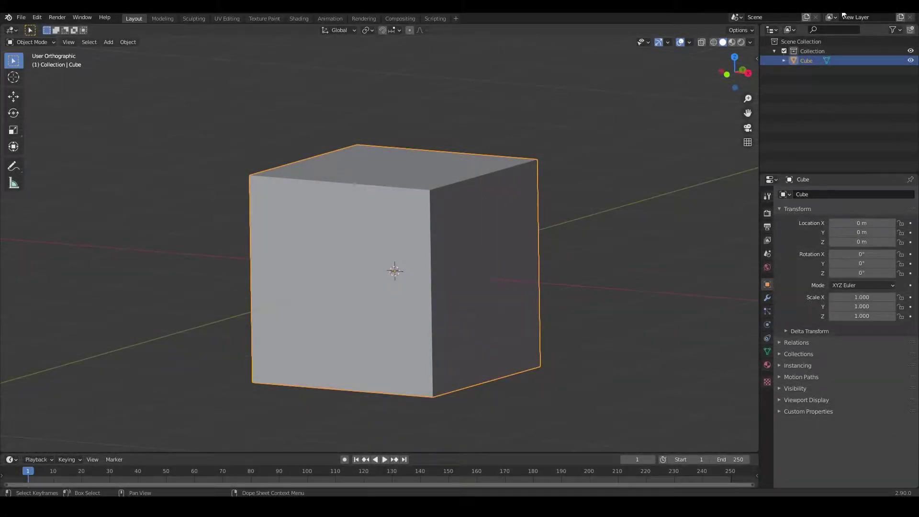
Add a Bevel modifier to the cube and set its amount to 0.16 m.
{"action": "left_click", "coordinate": [770, 303]}
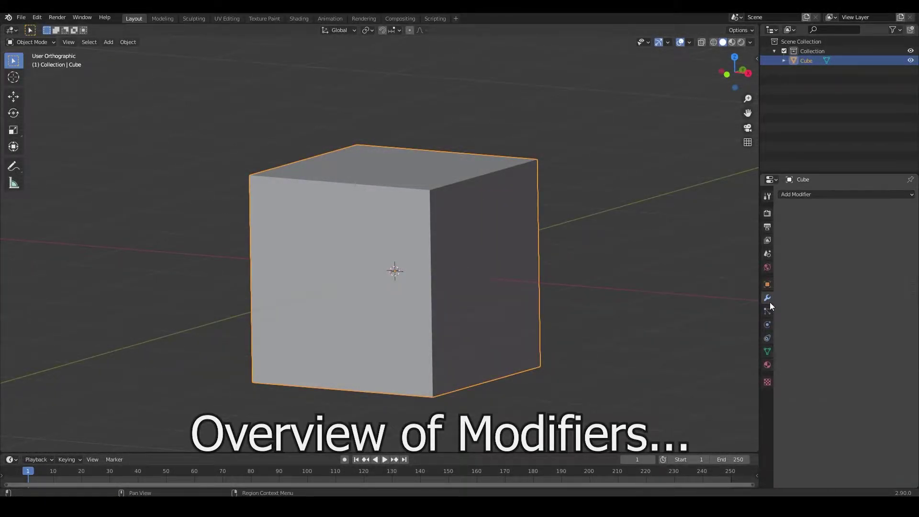
{"action": "left_click", "coordinate": [814, 194]}
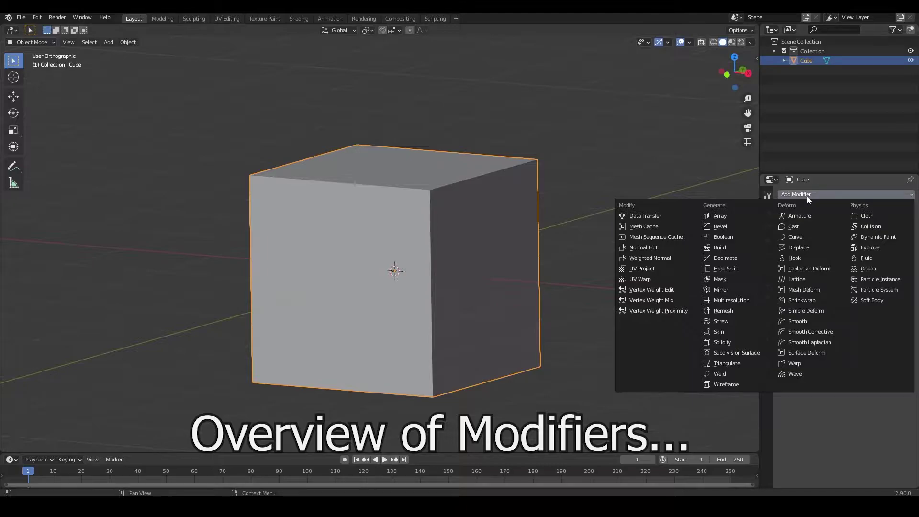
{"action": "left_click", "coordinate": [723, 226]}
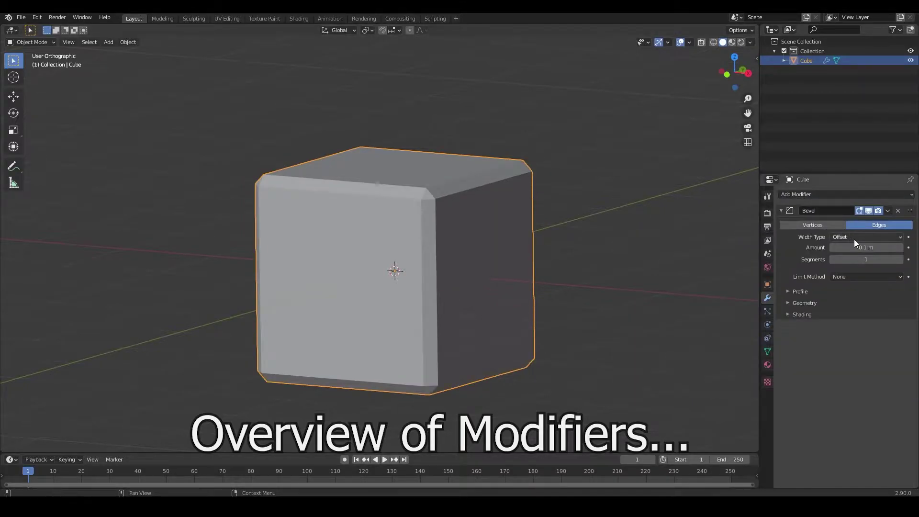
{"action": "mouse_move", "coordinate": [867, 247]}
{"action": "left_mouse_down"}
{"action": "mouse_move", "coordinate": [900, 247]}
{"action": "mouse_move", "coordinate": [858, 247]}
{"action": "left_mouse_up"}
Add a Subdivision Surface modifier, raise its viewport level by two, and readjust the bevel amount.
{"action": "left_click", "coordinate": [811, 194]}
{"action": "left_click", "coordinate": [751, 354]}
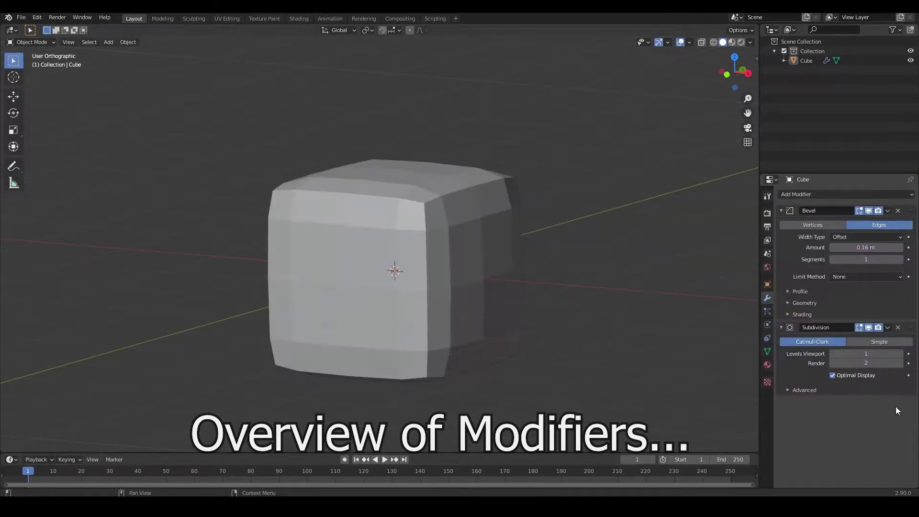
{"action": "left_click", "coordinate": [902, 354]}
{"action": "left_click", "coordinate": [901, 354]}
{"action": "mouse_move", "coordinate": [861, 246]}
{"action": "left_mouse_down"}
{"action": "mouse_move", "coordinate": [910, 247]}
{"action": "mouse_move", "coordinate": [860, 247]}
{"action": "left_mouse_up"}
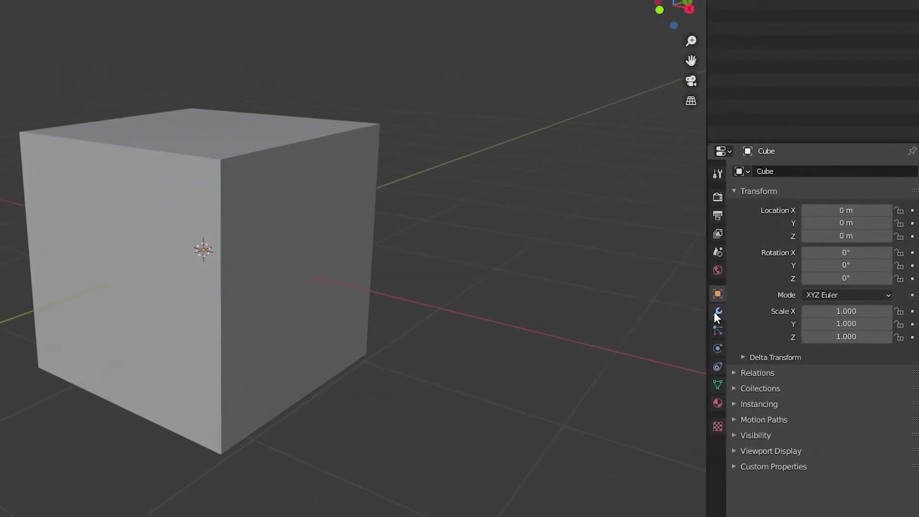
Add a Wireframe modifier to the plain cube and set its thickness to 0.5 m.
{"action": "left_click", "coordinate": [715, 311]}
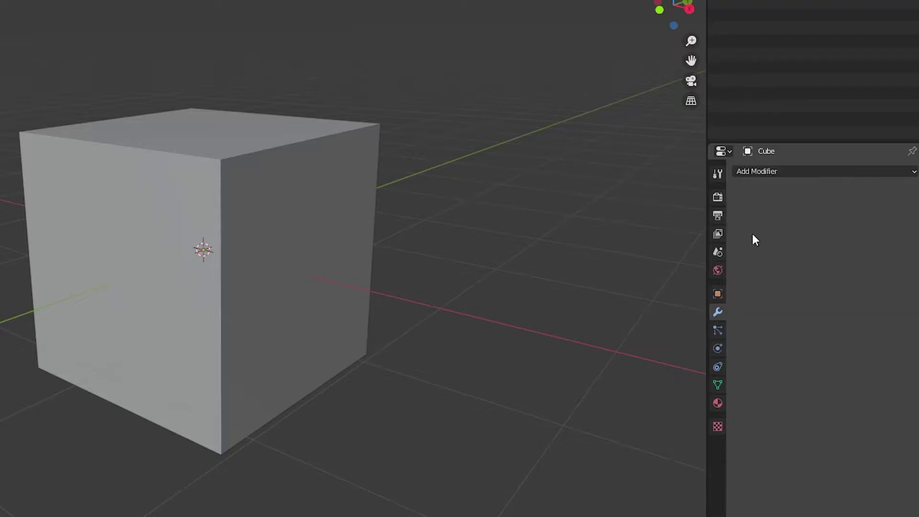
{"action": "left_click", "coordinate": [767, 171]}
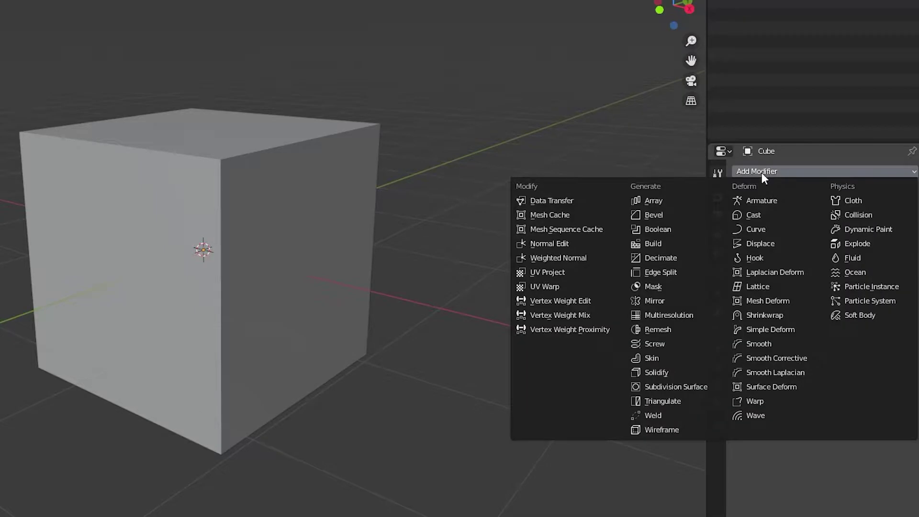
{"action": "left_click", "coordinate": [683, 429]}
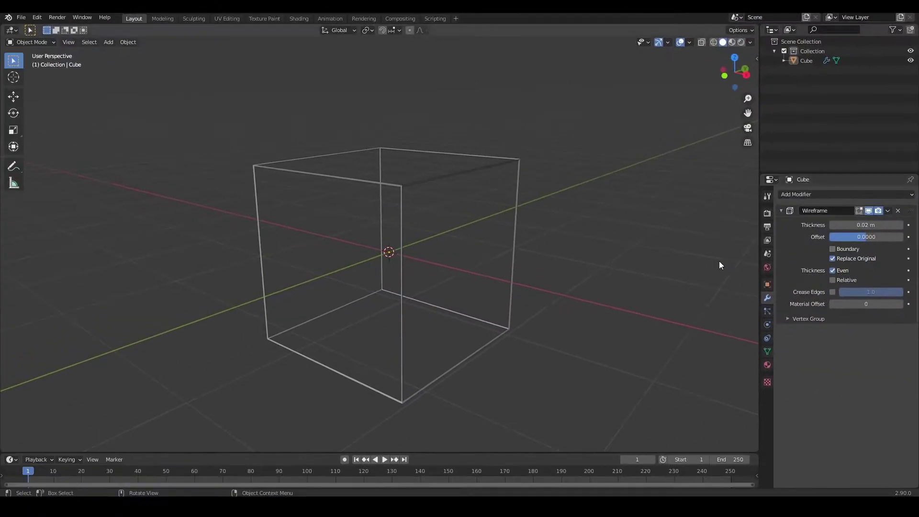
{"action": "middle_click_drag", "start_coordinate": [720, 264], "coordinate": [648, 257]}
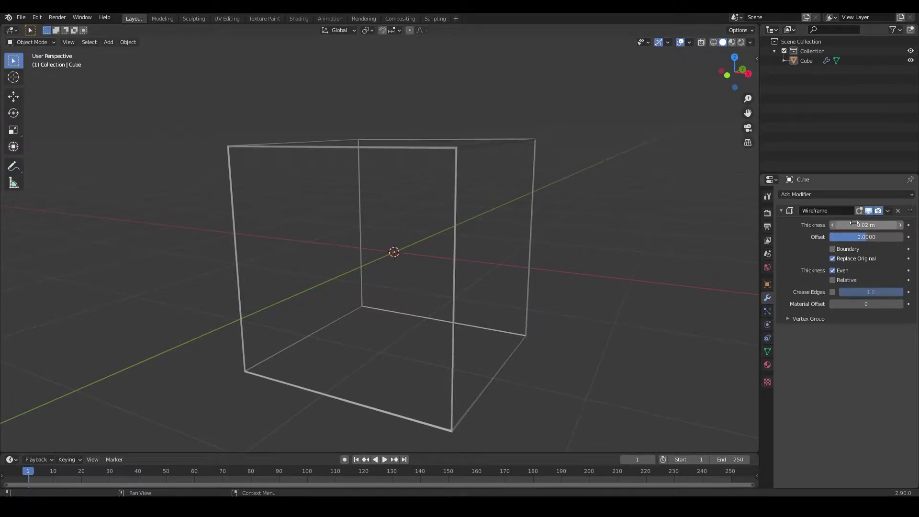
{"action": "mouse_move", "coordinate": [854, 224]}
{"action": "left_mouse_down"}
{"action": "mouse_move", "coordinate": [902, 224]}
{"action": "mouse_move", "coordinate": [854, 223]}
{"action": "left_mouse_up"}
{"action": "type", "text": "0.5"}
{"action": "key", "text": "Return"}
{"action": "middle_click_drag", "start_coordinate": [659, 245], "coordinate": [488, 273]}
{"action": "middle_click_drag", "start_coordinate": [705, 281], "coordinate": [676, 272]}
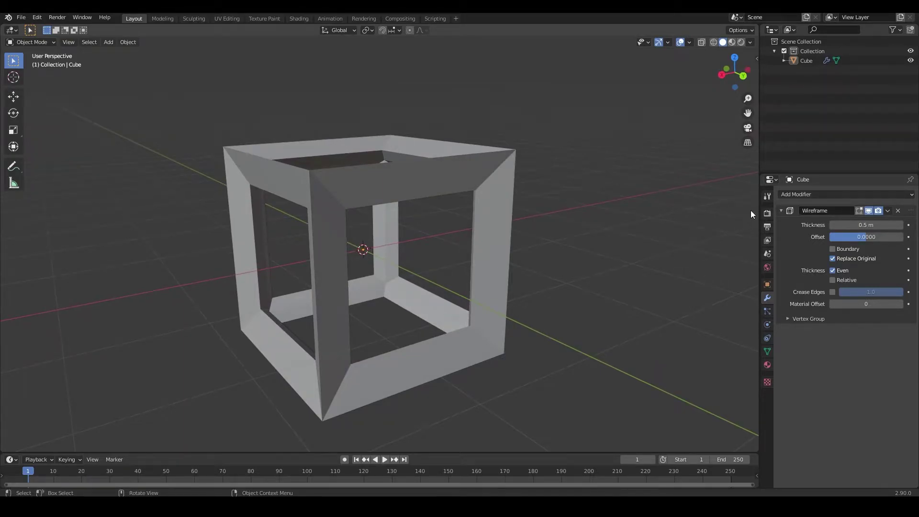
Add a Bevel modifier after the Wireframe modifier on the cube.
{"action": "left_click", "coordinate": [792, 194]}
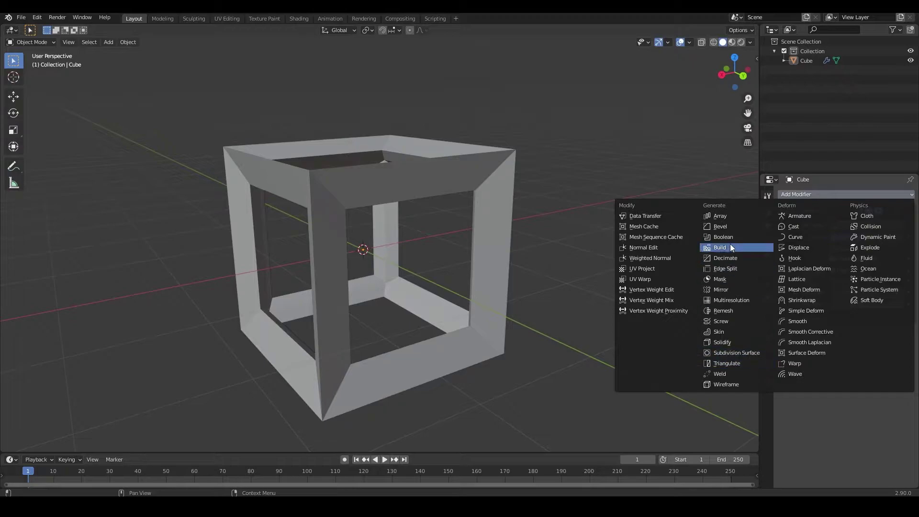
{"action": "left_click", "coordinate": [731, 227]}
{"action": "middle_click_drag", "start_coordinate": [690, 261], "coordinate": [624, 266]}
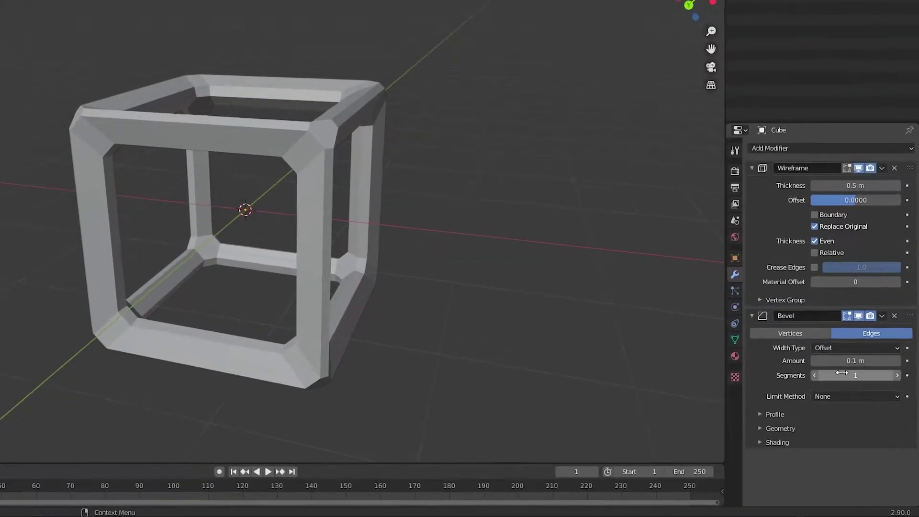
Set the bevel segments to 2, then add a Subdivision Surface modifier with a viewport level of 2.
{"action": "left_click", "coordinate": [900, 381]}
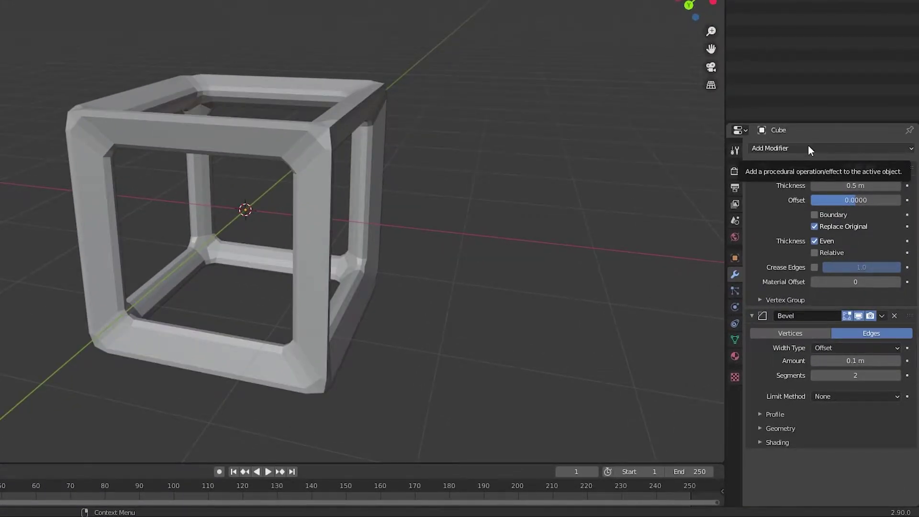
{"action": "left_click", "coordinate": [810, 148]}
{"action": "left_click", "coordinate": [713, 341]}
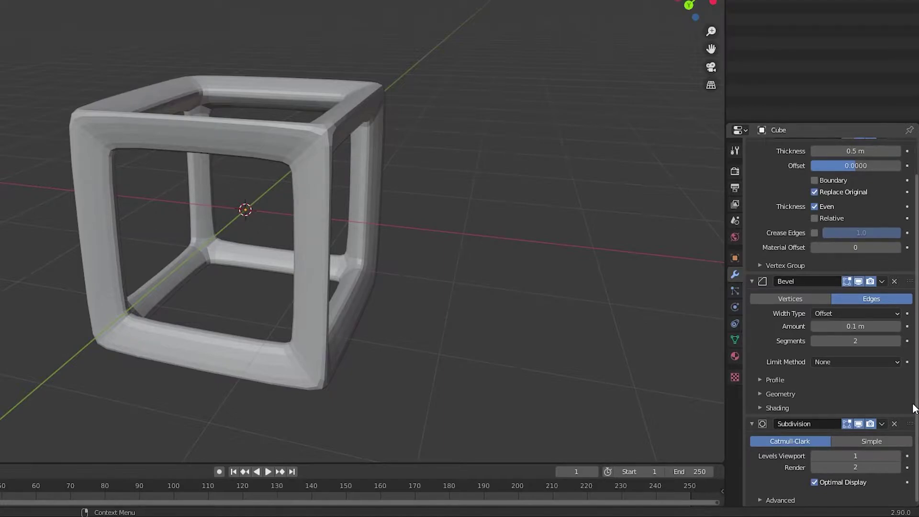
{"action": "left_click", "coordinate": [898, 456]}
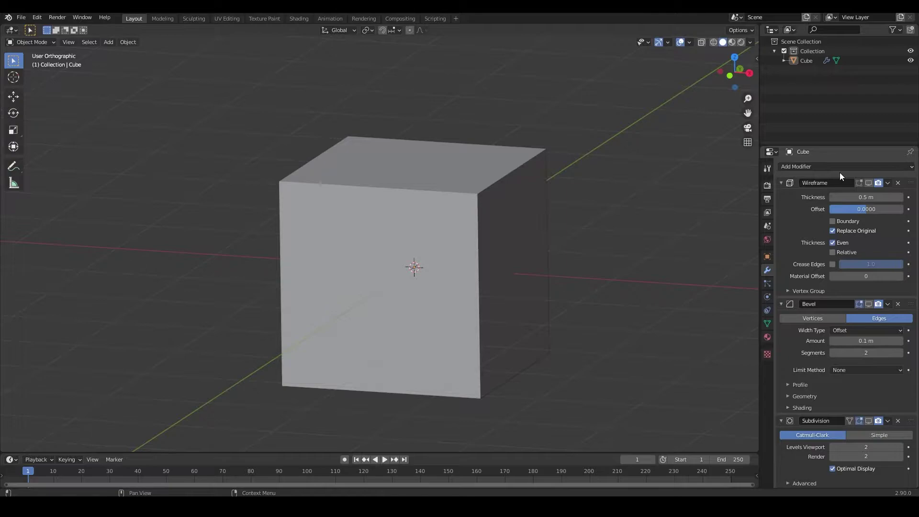
Turn the cube's modifiers back on in the viewport and set the wireframe thickness to about 0.592 m.
{"action": "left_click", "coordinate": [869, 183]}
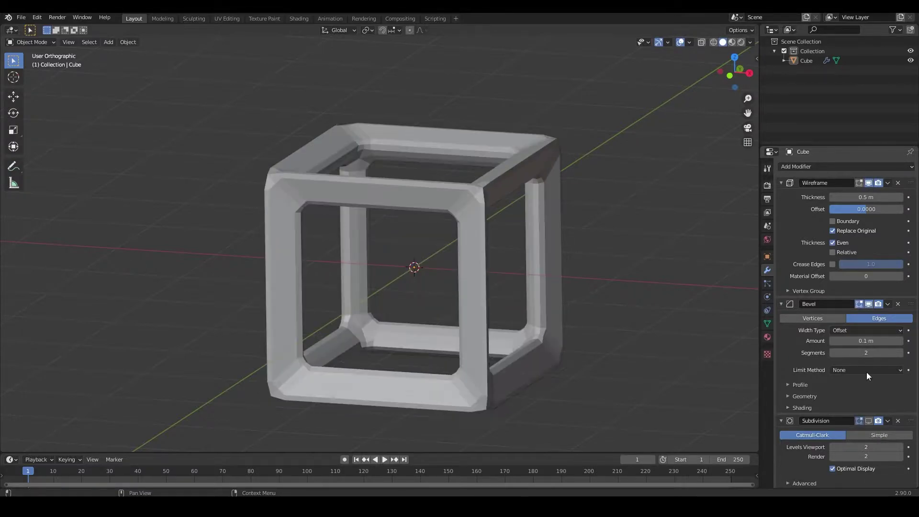
{"action": "left_click", "coordinate": [869, 420]}
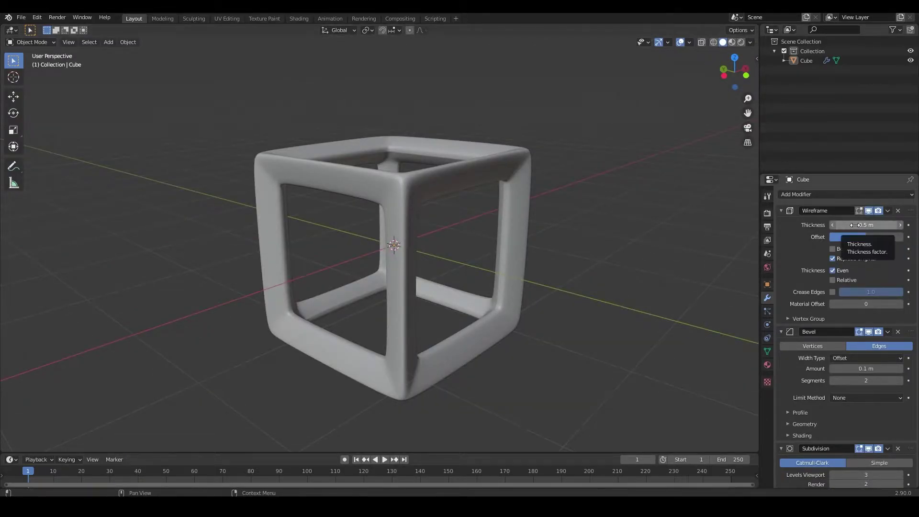
{"action": "left_click_drag", "start_coordinate": [856, 225], "coordinate": [876, 225]}
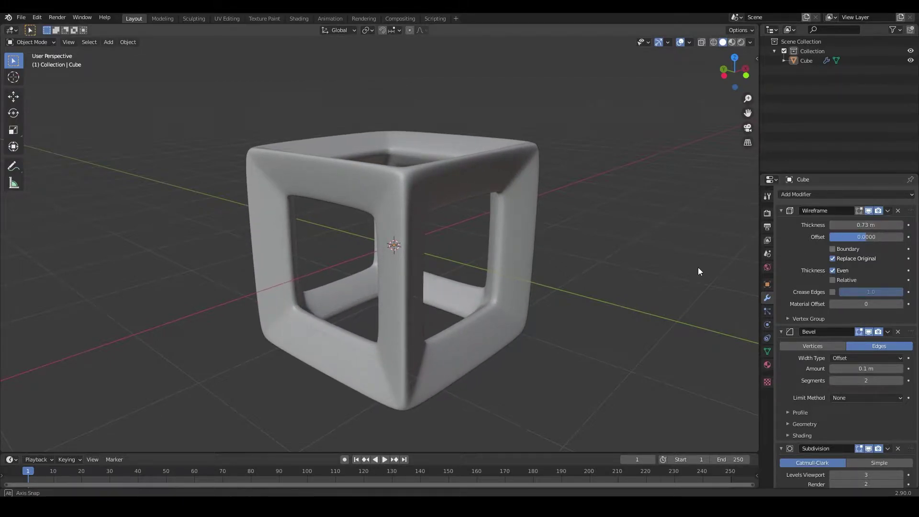
{"action": "left_click_drag", "start_coordinate": [866, 225], "coordinate": [857, 225]}
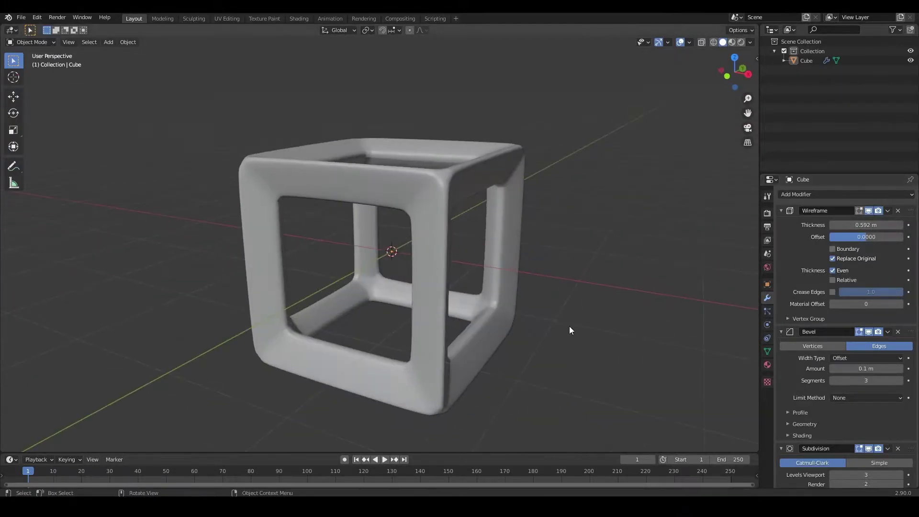
Apply the Wireframe, Bevel and Subdivision modifiers to the cube, in stack order.
{"action": "left_click", "coordinate": [887, 210]}
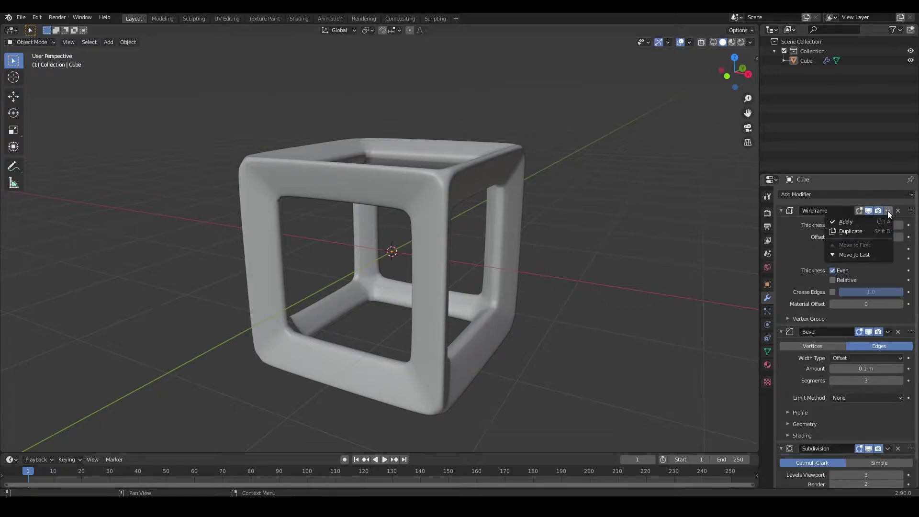
{"action": "left_click", "coordinate": [855, 223]}
{"action": "left_click", "coordinate": [888, 211]}
{"action": "left_click", "coordinate": [880, 222]}
{"action": "left_click", "coordinate": [888, 210]}
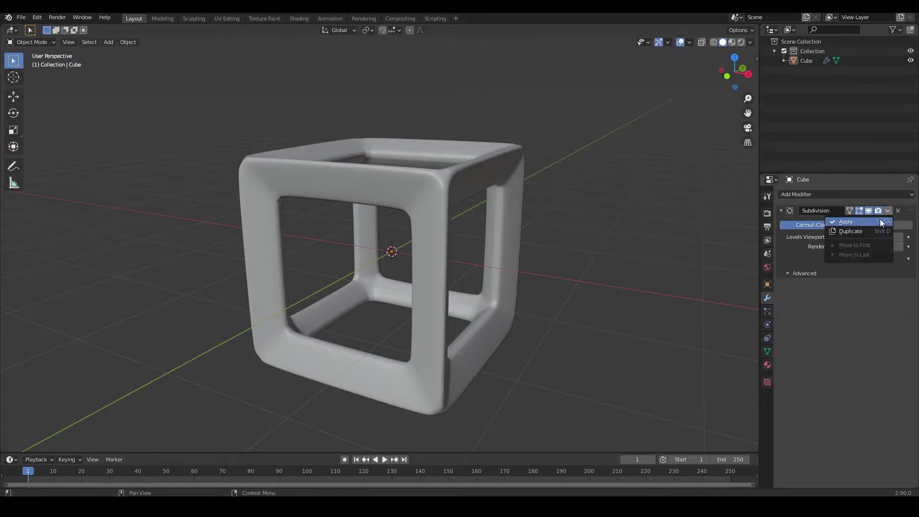
{"action": "left_click", "coordinate": [880, 221]}
{"action": "middle_click_drag", "start_coordinate": [645, 265], "coordinate": [539, 267]}
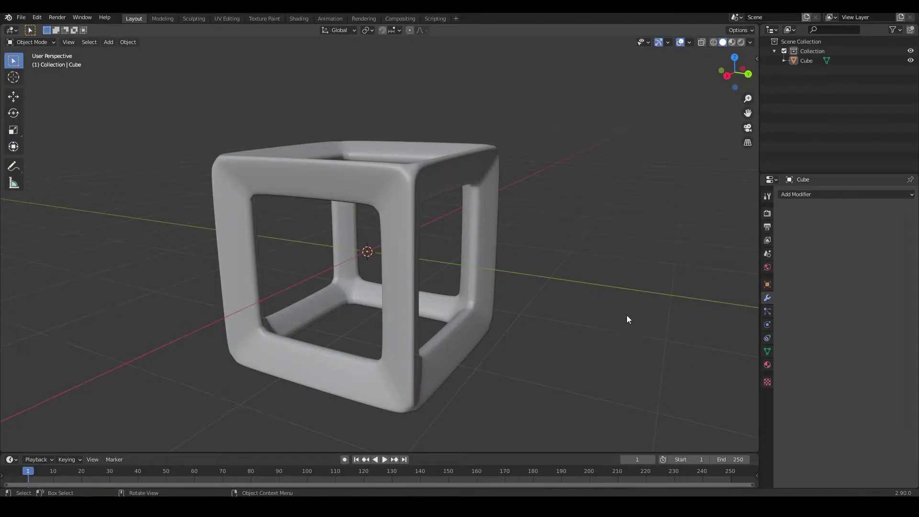
{"action": "middle_click_drag", "start_coordinate": [627, 315], "coordinate": [606, 320]}
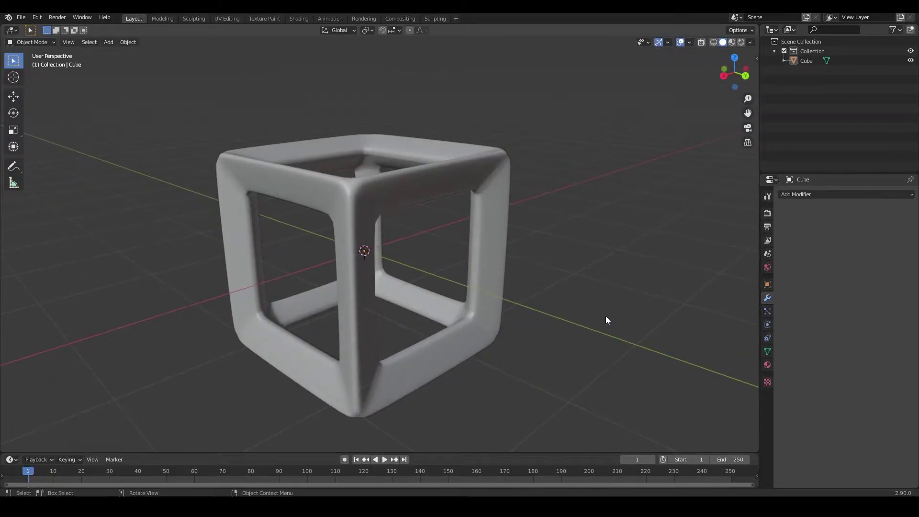
{"action": "middle_click_drag", "start_coordinate": [606, 317], "coordinate": [525, 318]}
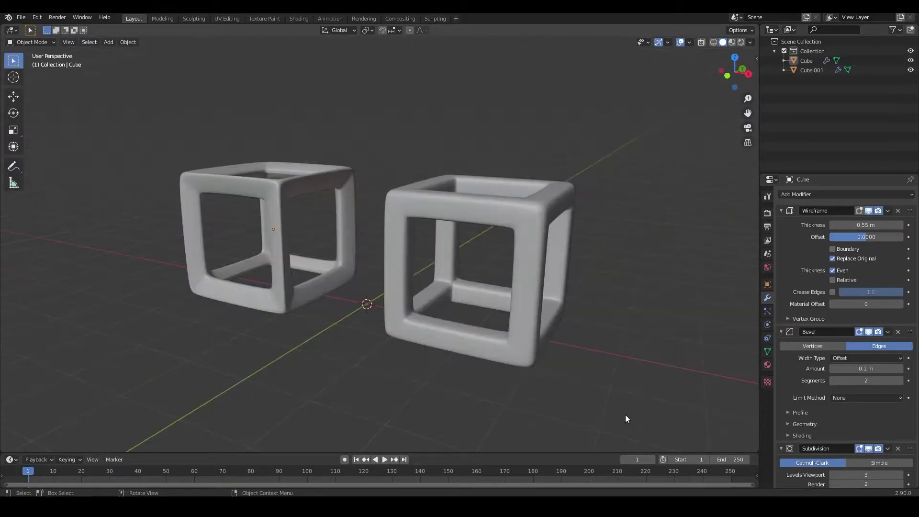
Delete both wireframe cubes to empty the scene.
{"action": "middle_click_drag", "start_coordinate": [625, 415], "coordinate": [525, 350]}
{"action": "key", "text": "a"}
{"action": "key", "text": "x"}
{"action": "left_click", "coordinate": [291, 168]}
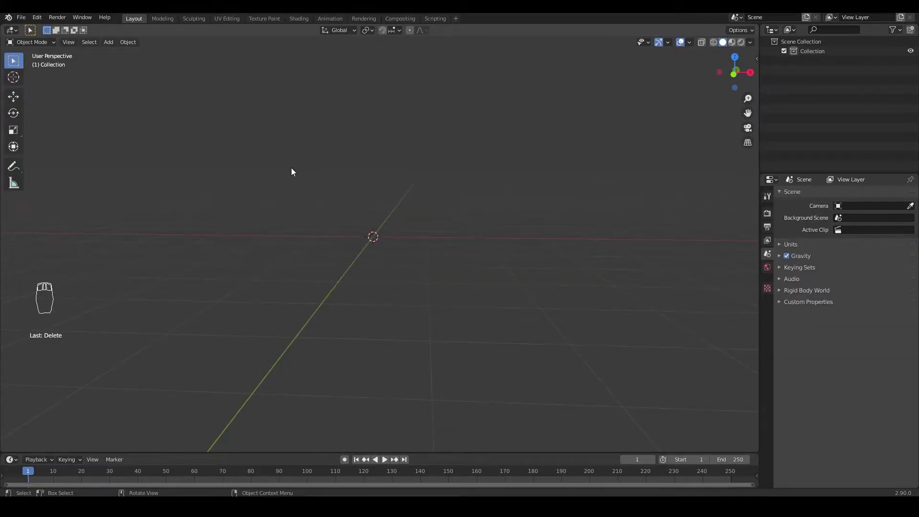
Add a regular solid from the math function meshes and set its source to Dodecahedron.
{"action": "key", "text": "shift+a"}
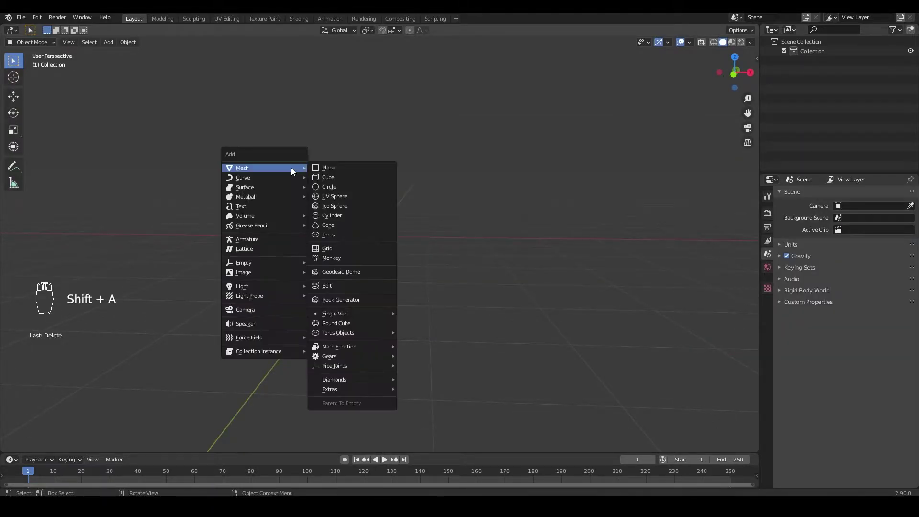
{"action": "mouse_move", "coordinate": [354, 346]}
{"action": "left_click", "coordinate": [438, 367]}
{"action": "left_click", "coordinate": [140, 365]}
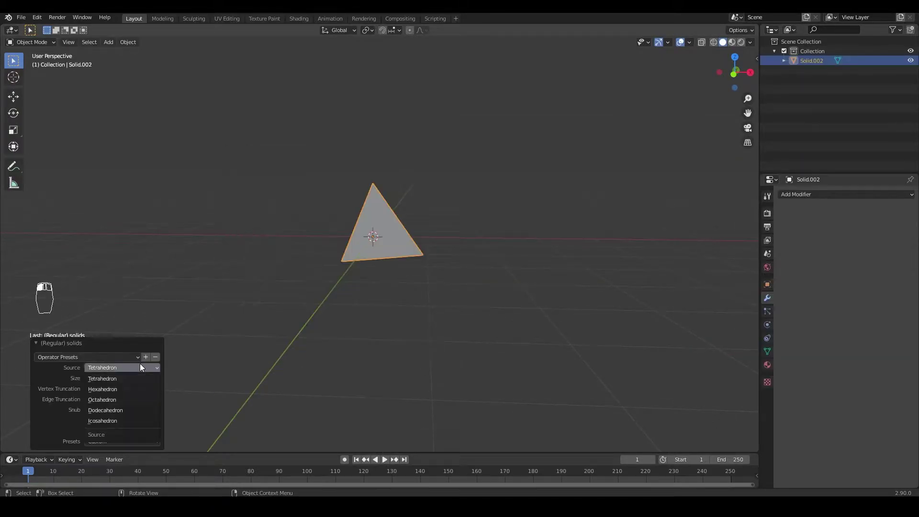
{"action": "left_click", "coordinate": [139, 409]}
In Edit Mode, select the extra diagonal edges across the dodecahedron's pentagonal faces and dissolve them.
{"action": "key", "text": "Tab"}
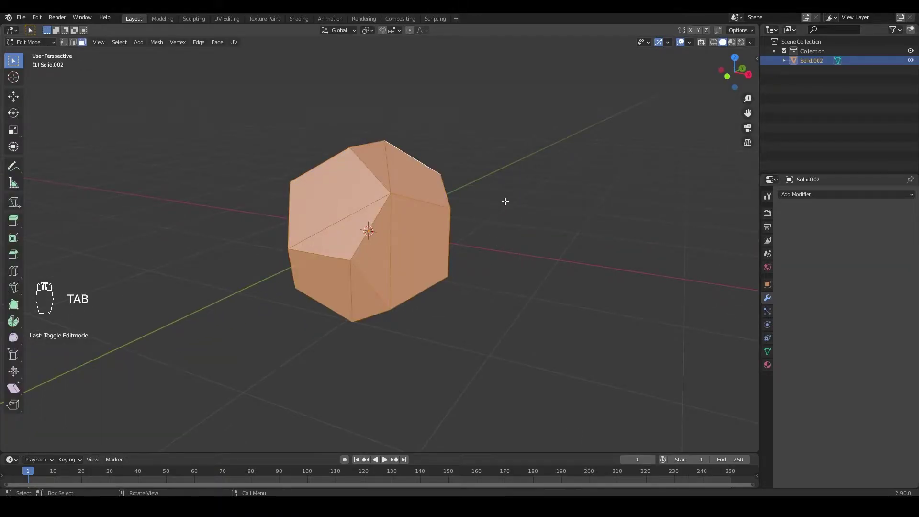
{"action": "middle_click_drag", "start_coordinate": [504, 201], "coordinate": [529, 223], "text": "shift"}
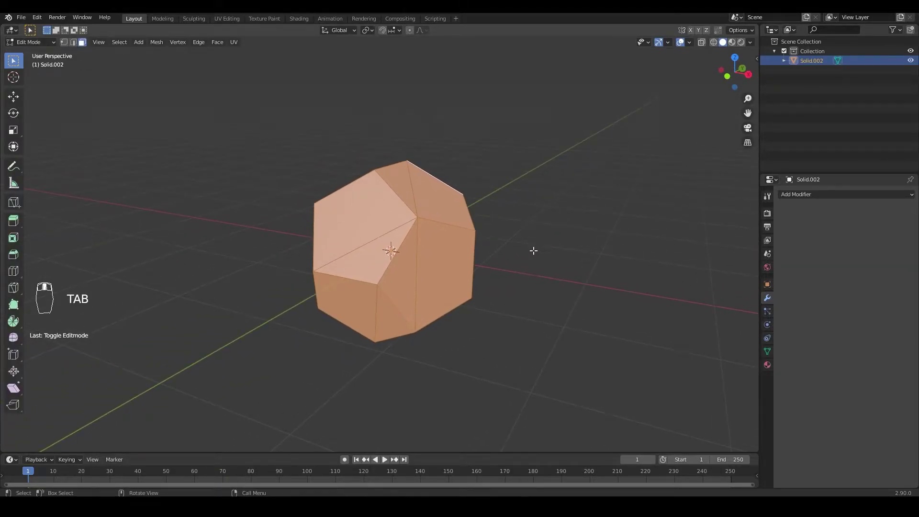
{"action": "middle_click_drag", "start_coordinate": [565, 284], "coordinate": [414, 302]}
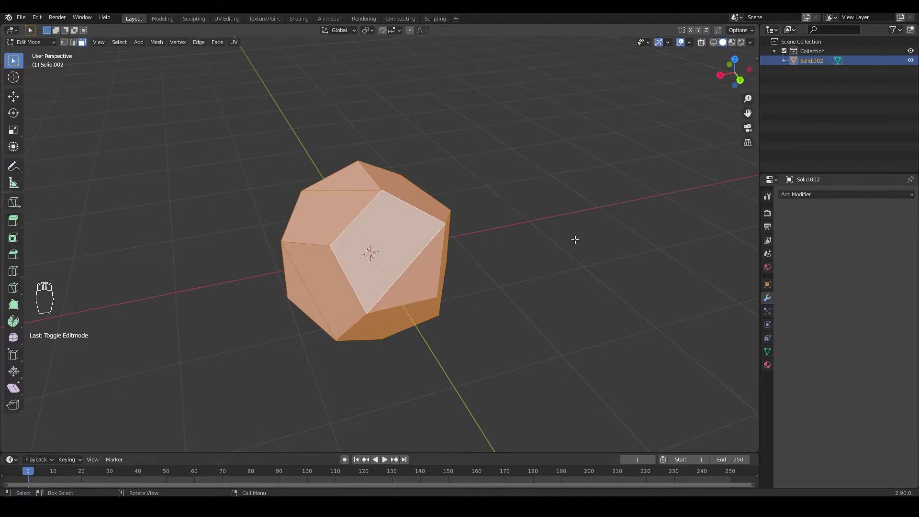
{"action": "key", "text": "2"}
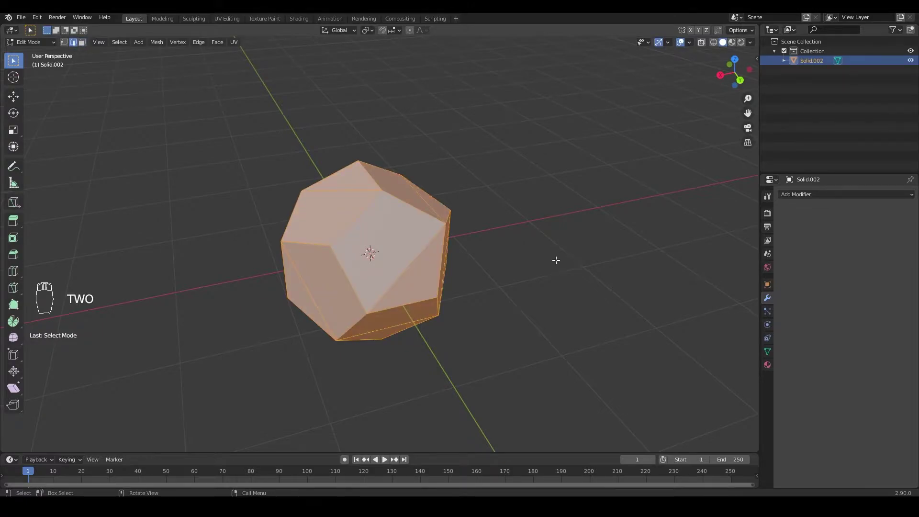
{"action": "key", "text": "a"}
{"action": "key", "text": "a"}
{"action": "key", "text": "a"}
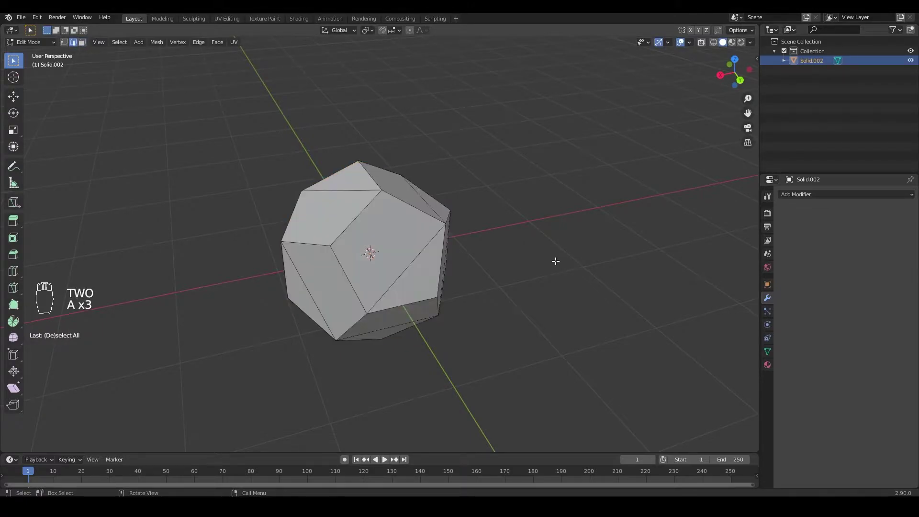
{"action": "left_click", "coordinate": [403, 276]}
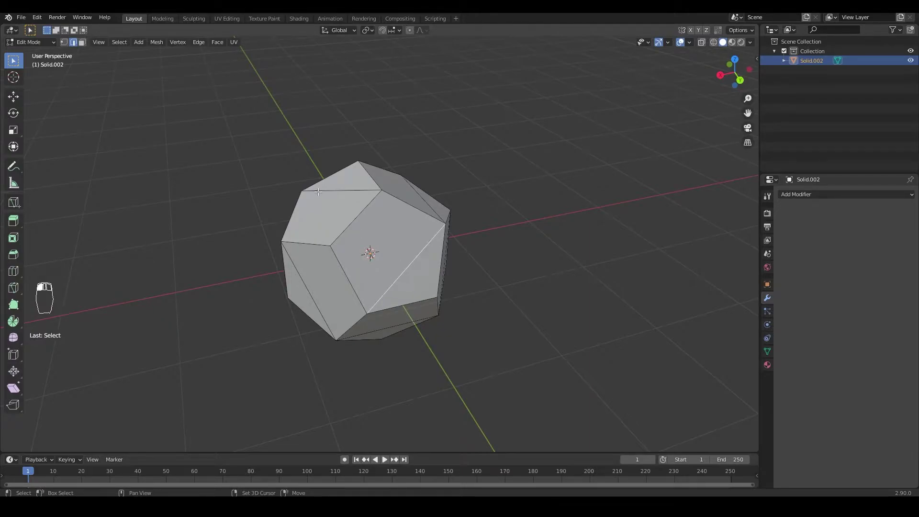
{"action": "middle_click_drag", "start_coordinate": [402, 275], "coordinate": [335, 297]}
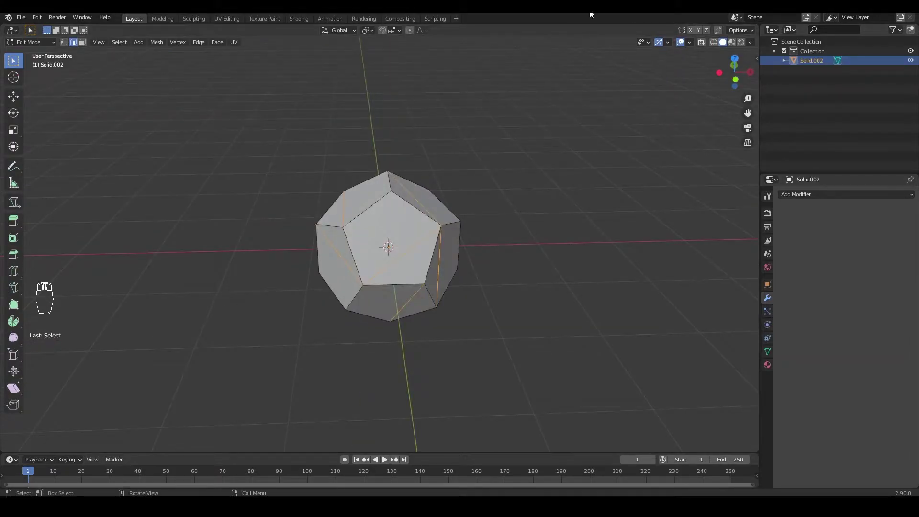
{"action": "key", "text": "x"}
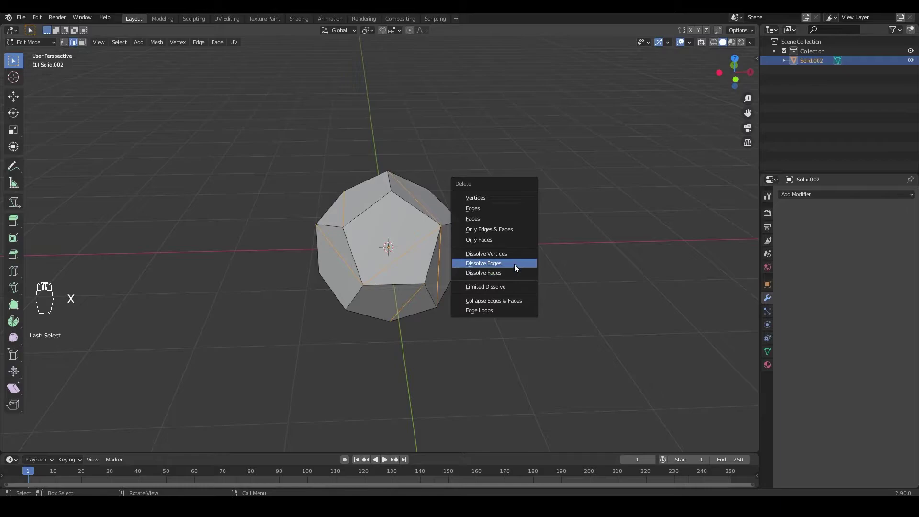
{"action": "left_click", "coordinate": [514, 263]}
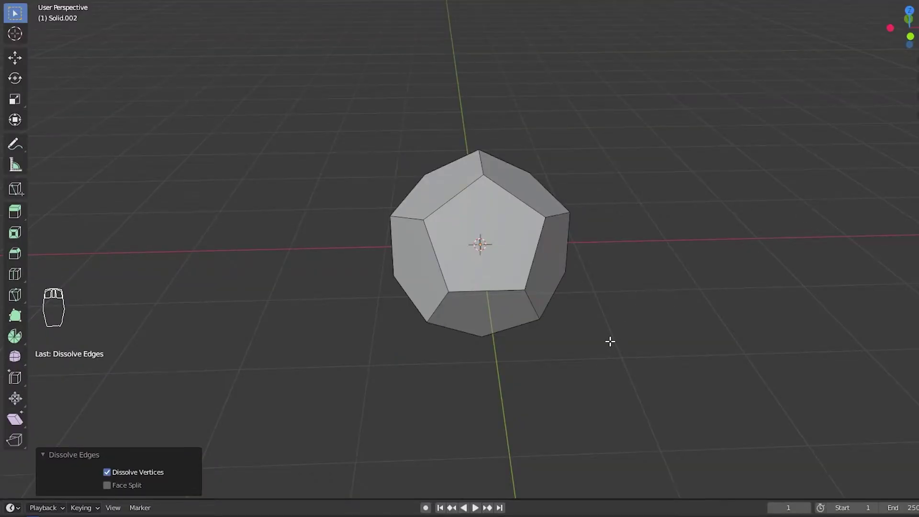
Select all faces of the dodecahedron and inset them with the Individual option enabled.
{"action": "key", "text": "3"}
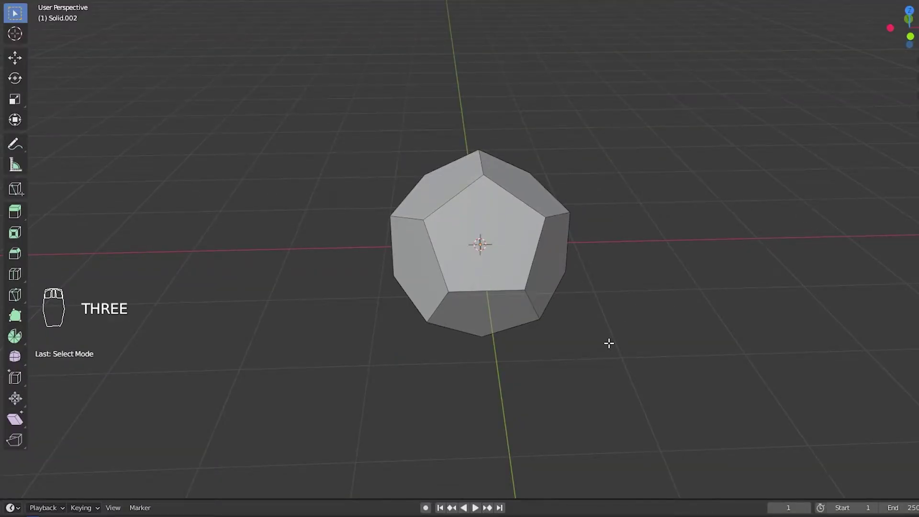
{"action": "key", "text": "a"}
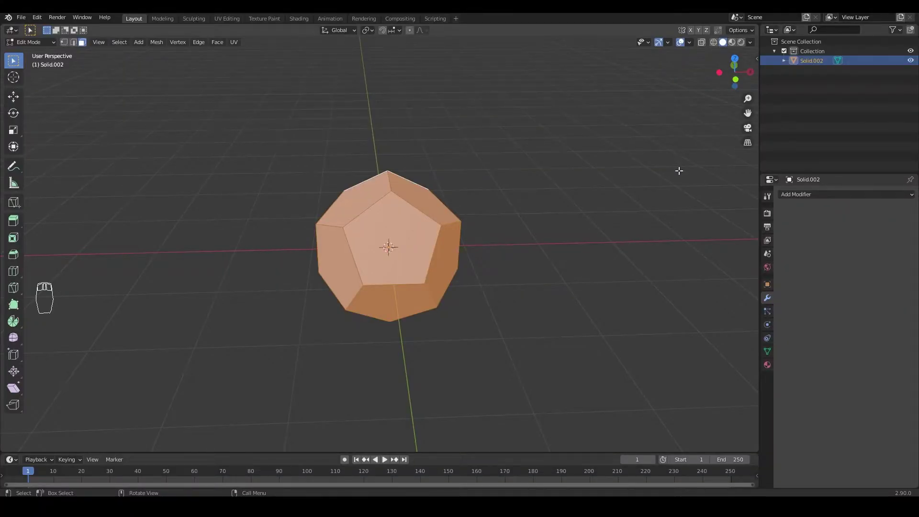
{"action": "key", "text": "i"}
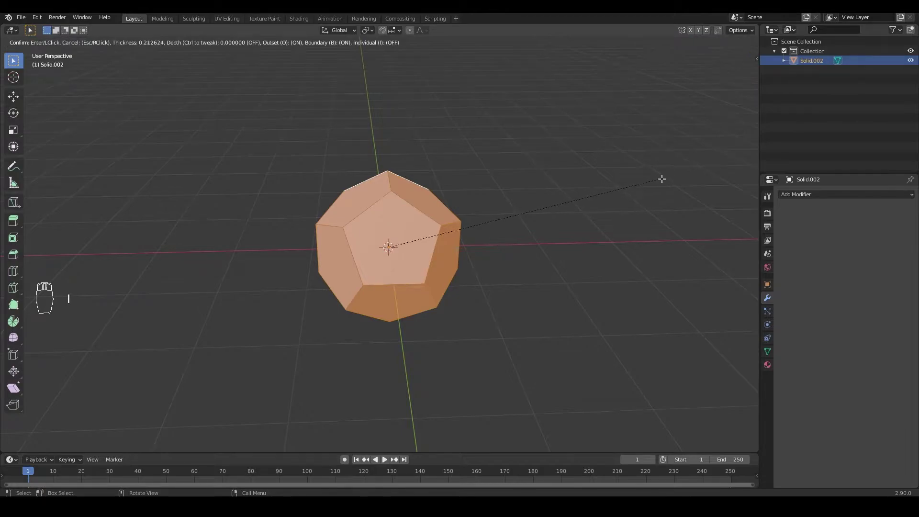
{"action": "left_click", "coordinate": [639, 186]}
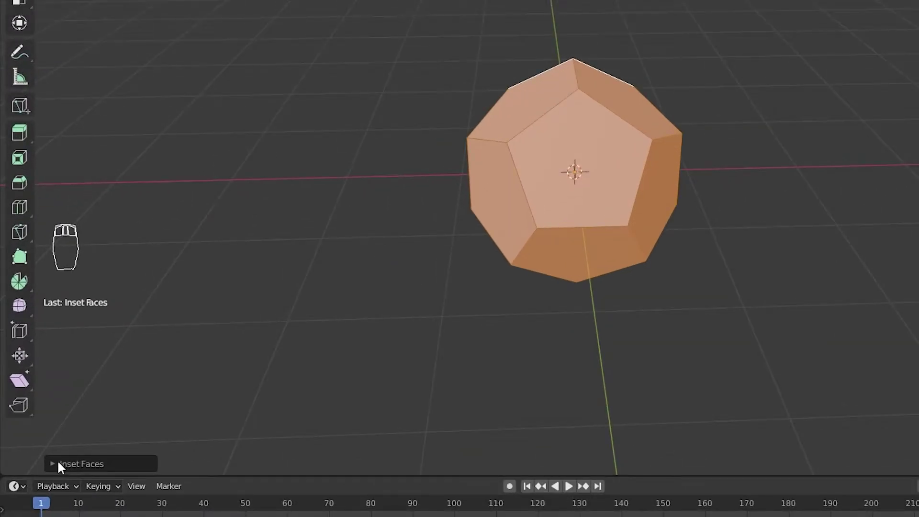
{"action": "left_click", "coordinate": [40, 444]}
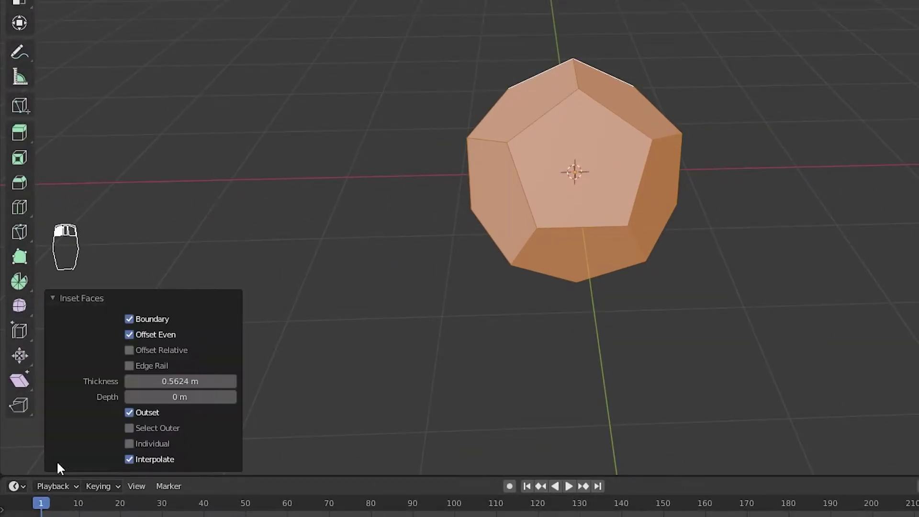
{"action": "left_click", "coordinate": [132, 443]}
Try an inset thickness of 0.25 m on the pentagonal faces, then set it to 0.2 m.
{"action": "left_click_drag", "start_coordinate": [215, 381], "coordinate": [187, 381]}
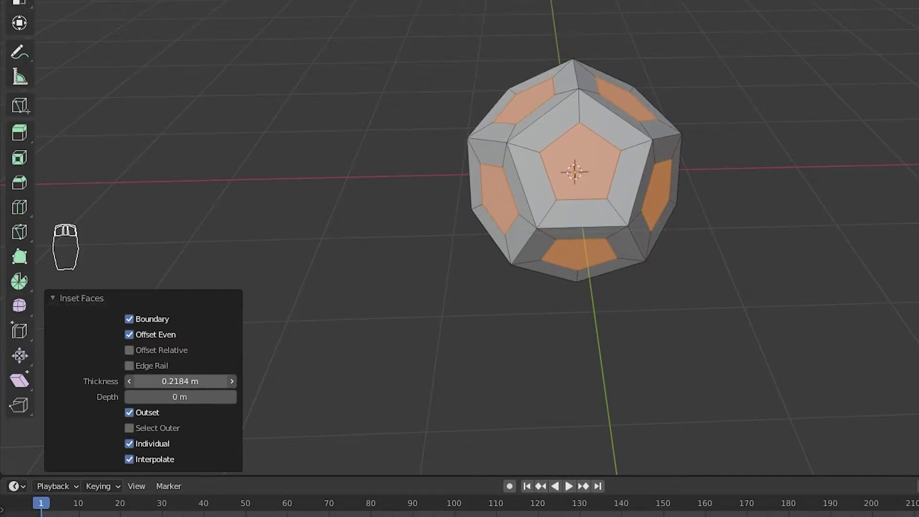
{"action": "left_click", "coordinate": [184, 381]}
{"action": "key", "text": "BackSpace"}
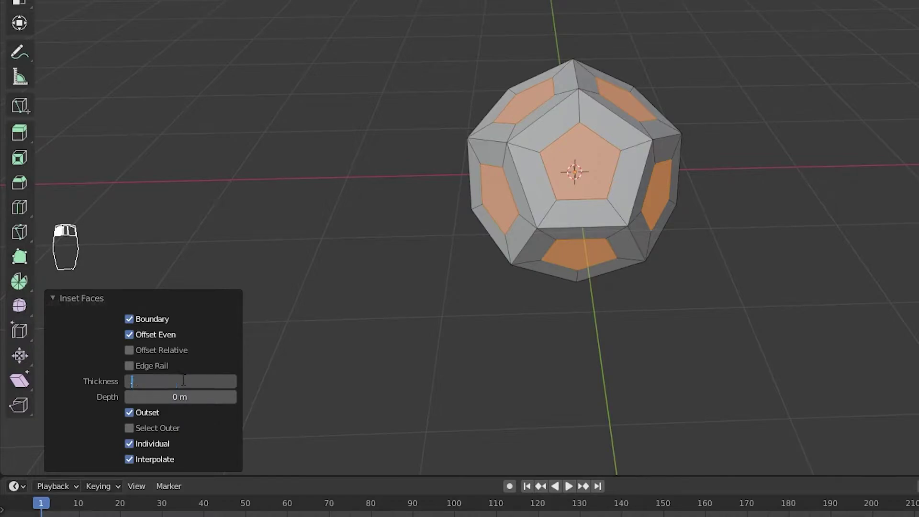
{"action": "type", "text": ".25"}
{"action": "key", "text": "Return"}
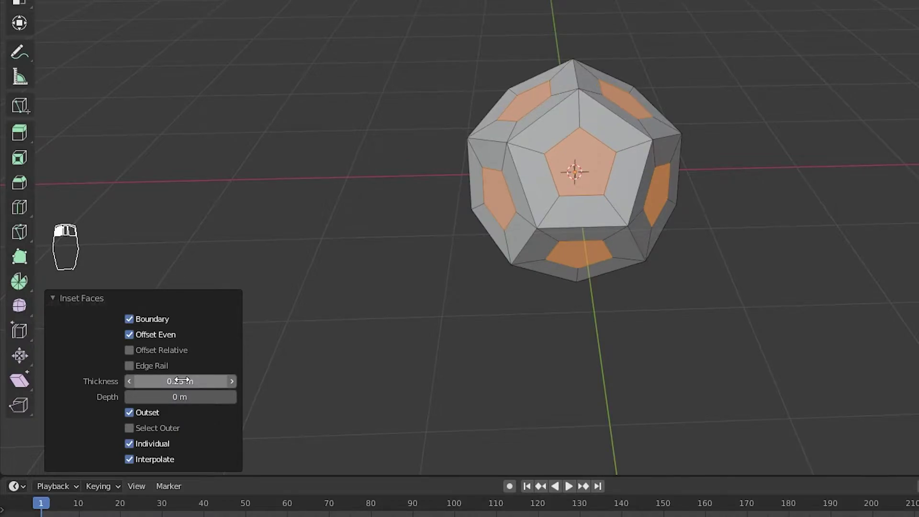
{"action": "left_click", "coordinate": [182, 381]}
{"action": "key", "text": "BackSpace"}
{"action": "key", "text": "Return"}
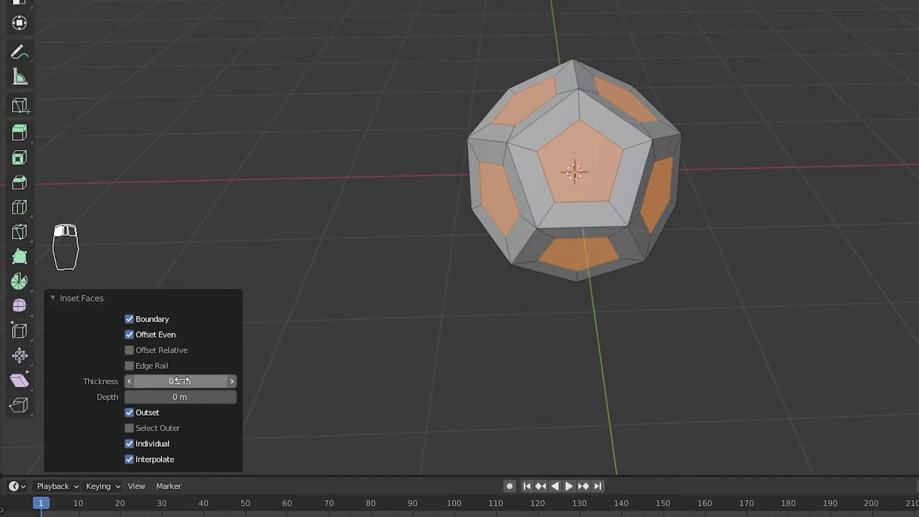
Delete the selected inner pentagon faces to open holes in every side of the dodecahedron.
{"action": "middle_click_drag", "start_coordinate": [659, 301], "coordinate": [709, 293]}
{"action": "key", "text": "x"}
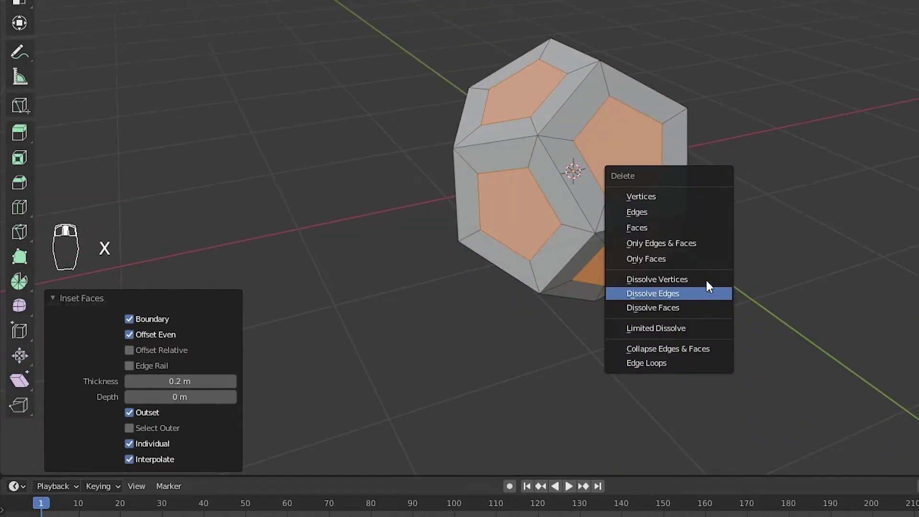
{"action": "left_click", "coordinate": [690, 229]}
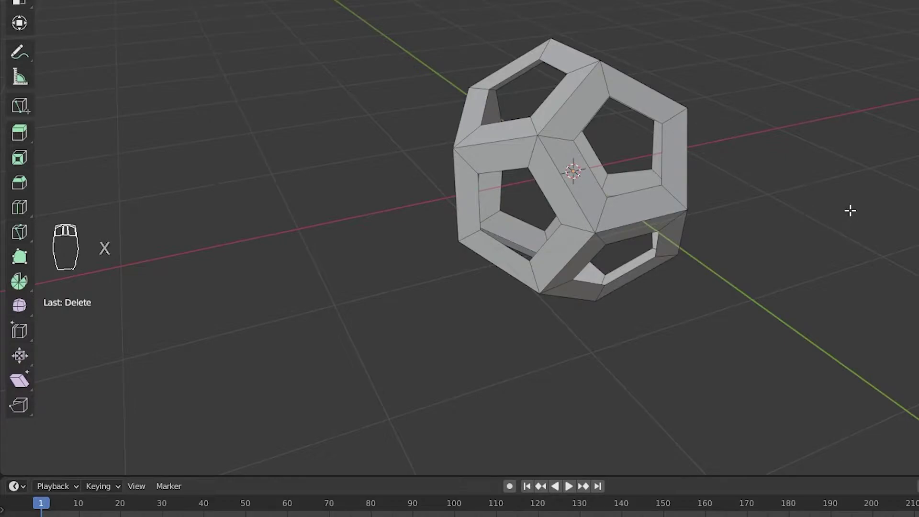
Return to Object Mode and add a Solidify modifier to the dodecahedron with a thickness of 0.26 m.
{"action": "middle_click_drag", "start_coordinate": [852, 228], "coordinate": [414, 234]}
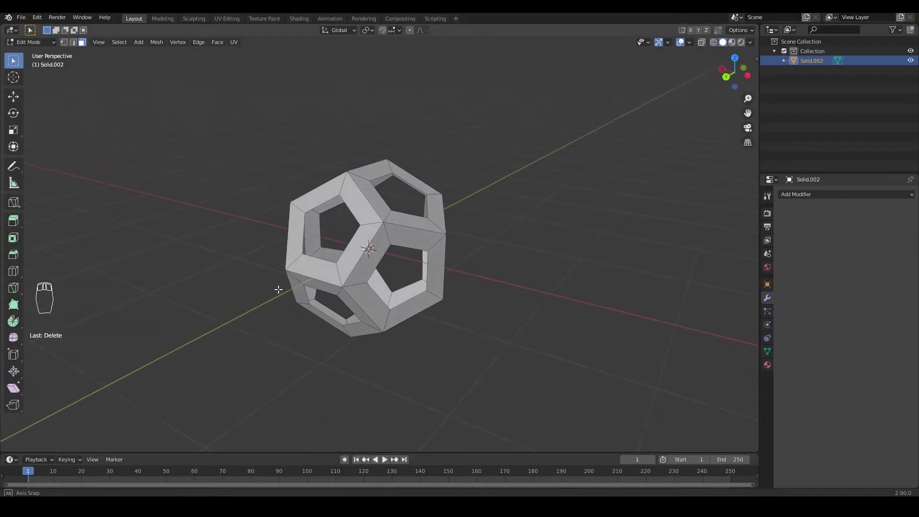
{"action": "middle_click_drag", "start_coordinate": [278, 289], "coordinate": [211, 322]}
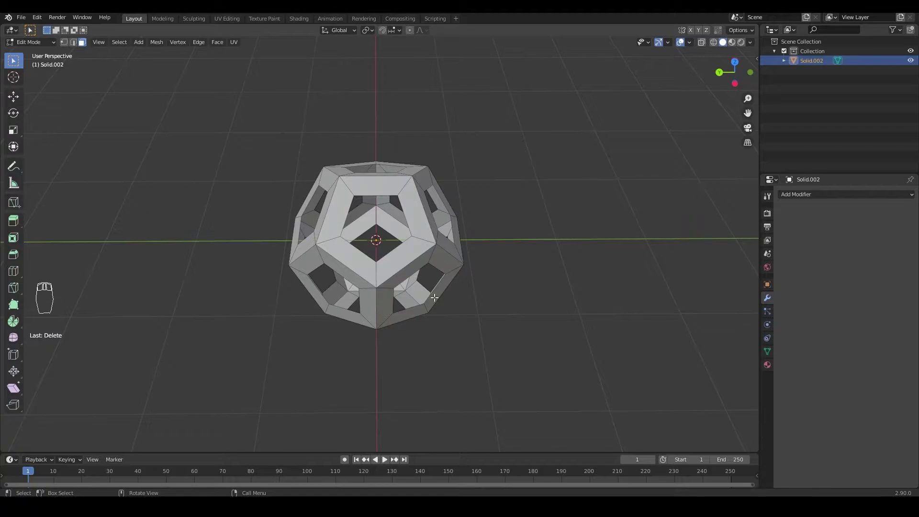
{"action": "key", "text": "Tab"}
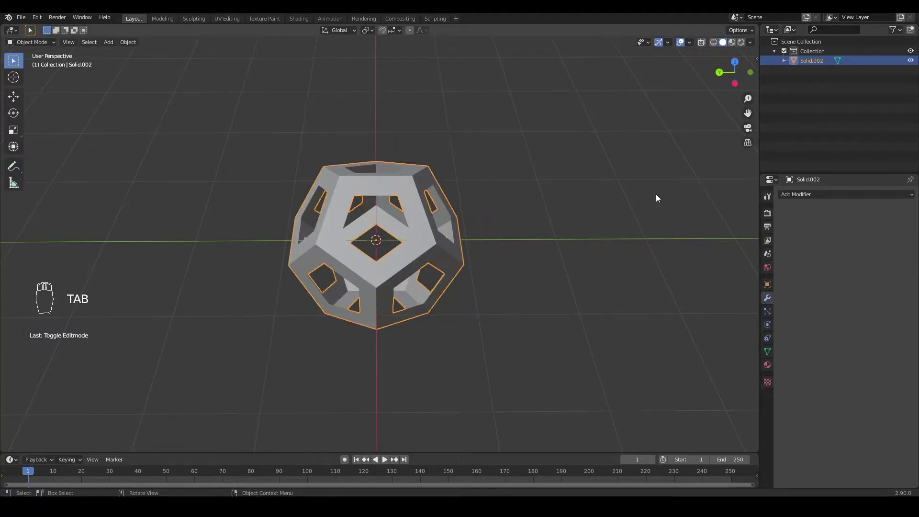
{"action": "left_click", "coordinate": [802, 194]}
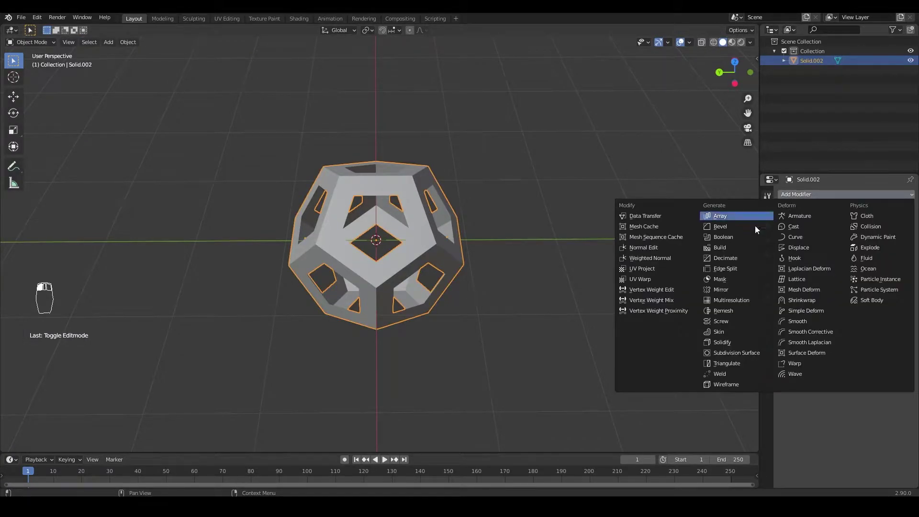
{"action": "left_click", "coordinate": [722, 342]}
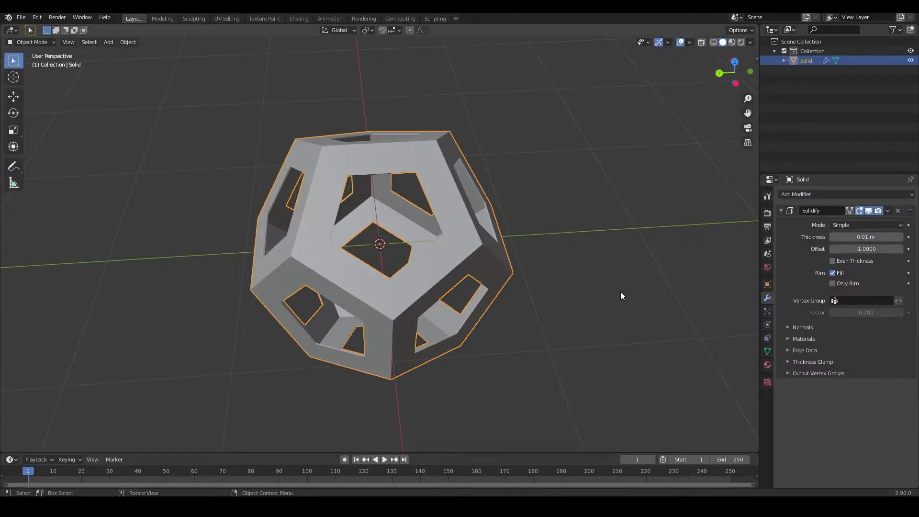
{"action": "mouse_move", "coordinate": [866, 237]}
{"action": "left_mouse_down"}
{"action": "mouse_move", "coordinate": [912, 236]}
{"action": "mouse_move", "coordinate": [860, 237]}
{"action": "left_mouse_up"}
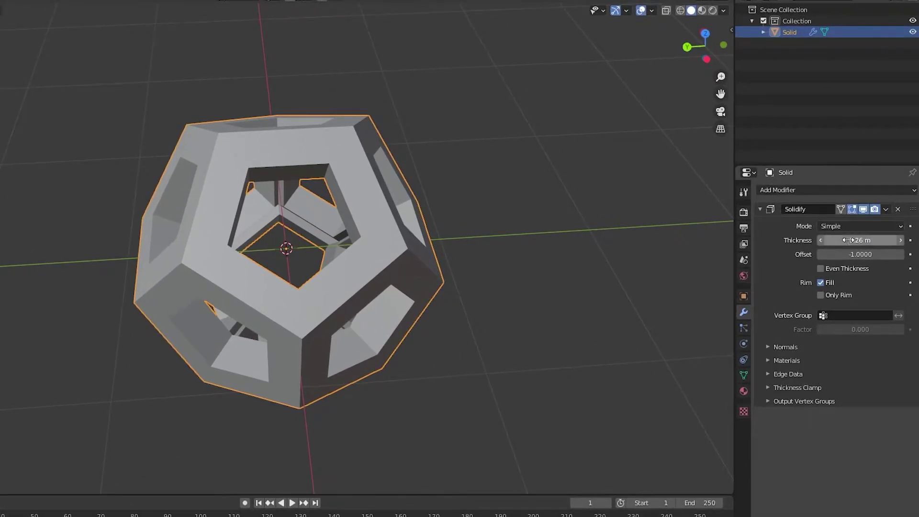
Enable Even Thickness for the dodecahedron's Solidify modifier and inspect the struts around the openings.
{"action": "left_click", "coordinate": [820, 268]}
{"action": "scroll", "coordinate": [562, 251], "scroll_direction": "up", "scroll_amount": 2}
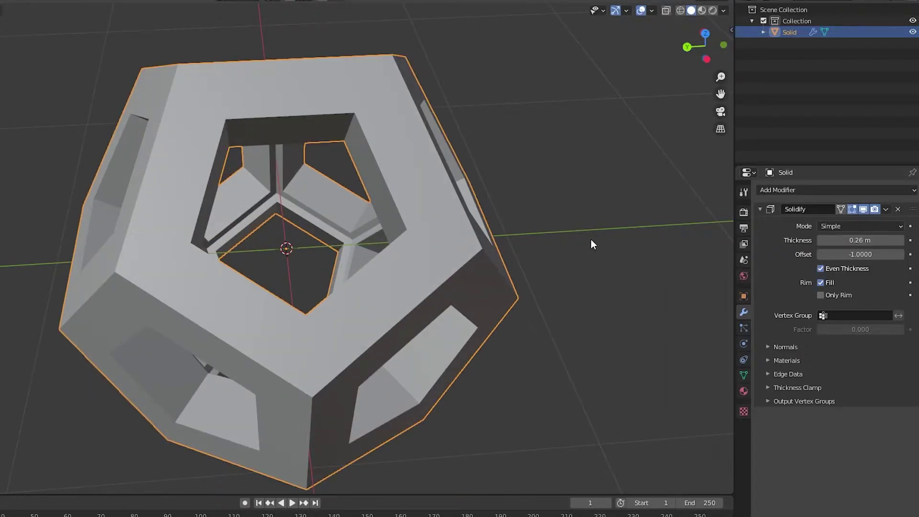
{"action": "scroll", "coordinate": [596, 267], "scroll_direction": "down", "scroll_amount": 2}
{"action": "middle_click_drag", "start_coordinate": [590, 239], "coordinate": [606, 287]}
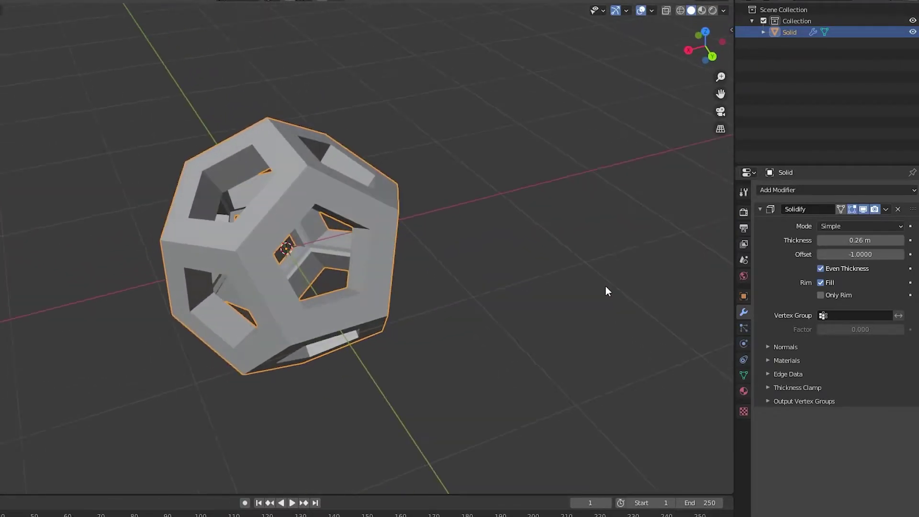
Add a Bevel modifier with an amount of 0.2 m and a Subdivision Surface modifier at viewport level 3 to the dodecahedron.
{"action": "left_click", "coordinate": [821, 189]}
{"action": "left_click", "coordinate": [728, 226]}
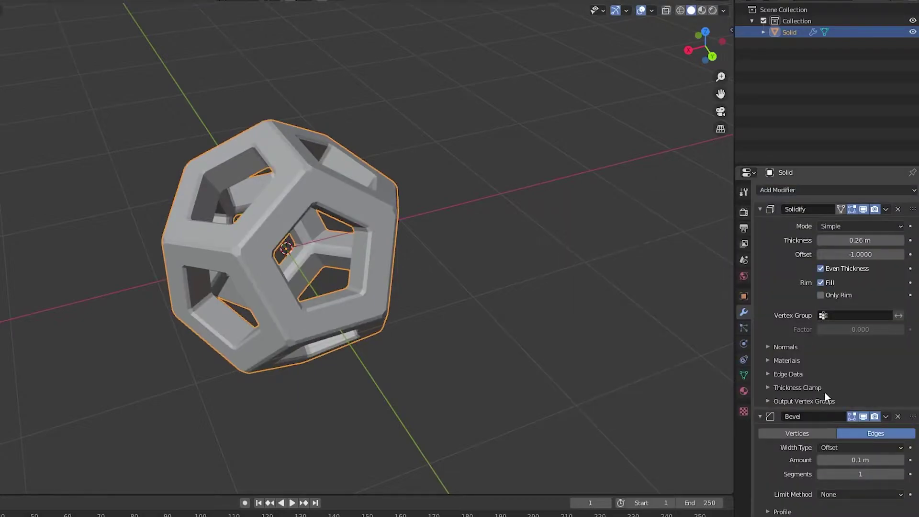
{"action": "left_click", "coordinate": [859, 190]}
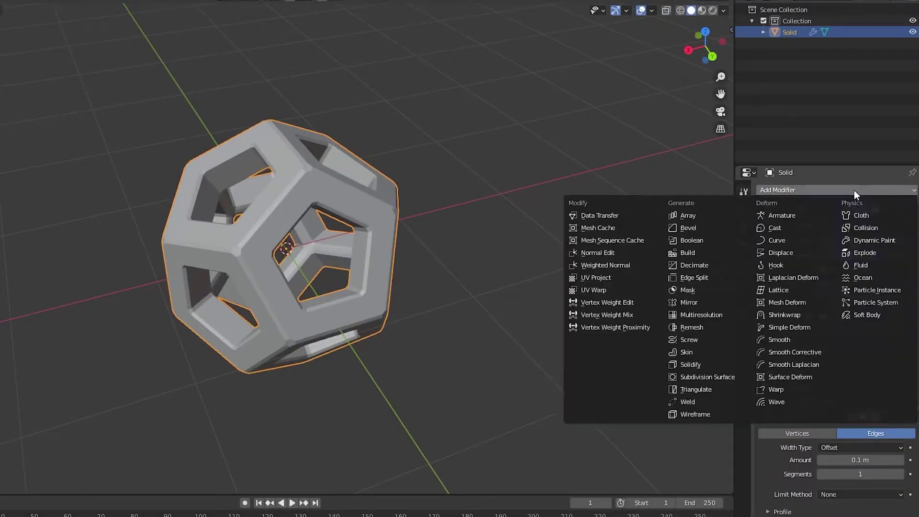
{"action": "left_click", "coordinate": [729, 379]}
{"action": "scroll", "coordinate": [861, 458], "scroll_direction": "down", "scroll_amount": 4}
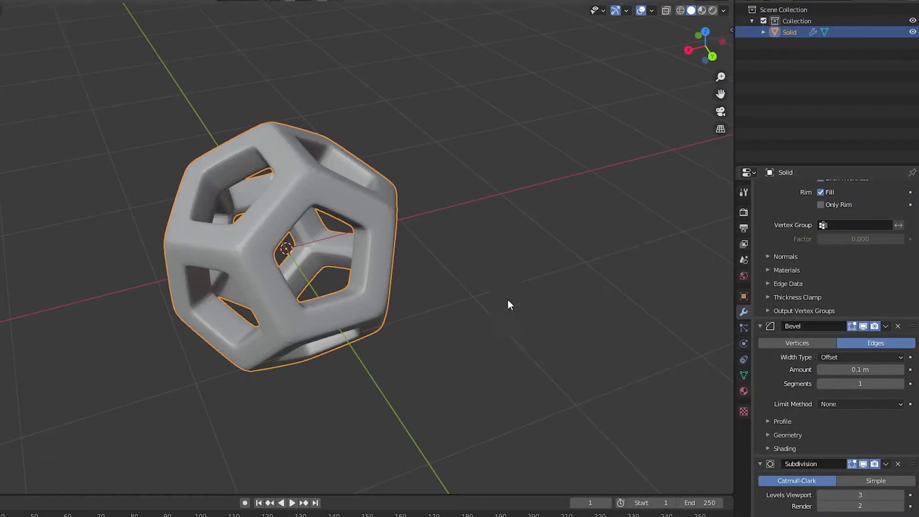
{"action": "middle_click_drag", "start_coordinate": [478, 258], "coordinate": [223, 244]}
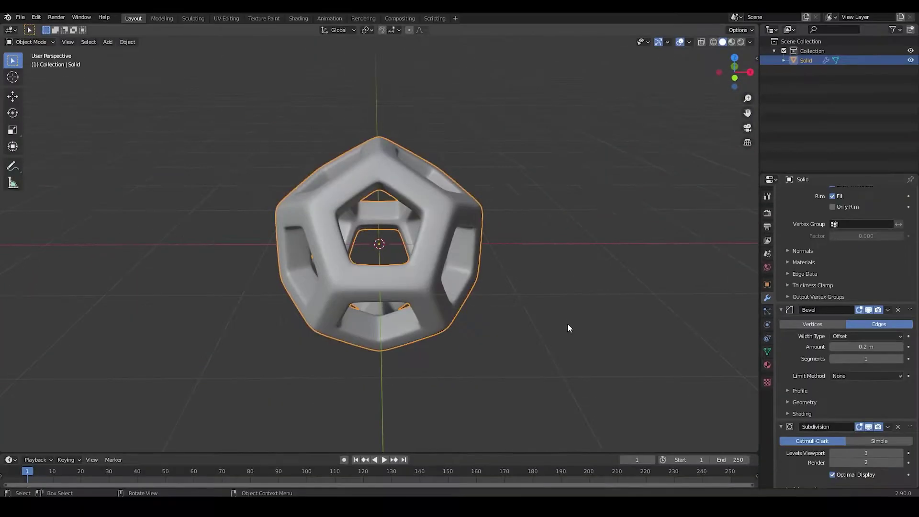
{"action": "middle_click_drag", "start_coordinate": [508, 343], "coordinate": [310, 348]}
{"action": "middle_click_drag", "start_coordinate": [400, 329], "coordinate": [321, 332]}
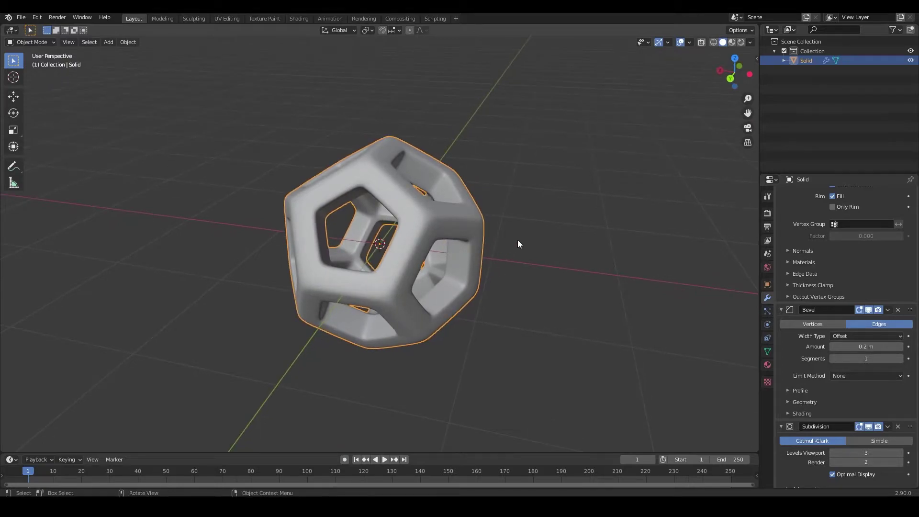
{"action": "middle_click_drag", "start_coordinate": [515, 259], "coordinate": [521, 300]}
{"action": "scroll", "coordinate": [522, 300], "scroll_direction": "up", "scroll_amount": 2}
{"action": "left_click", "coordinate": [521, 300]}
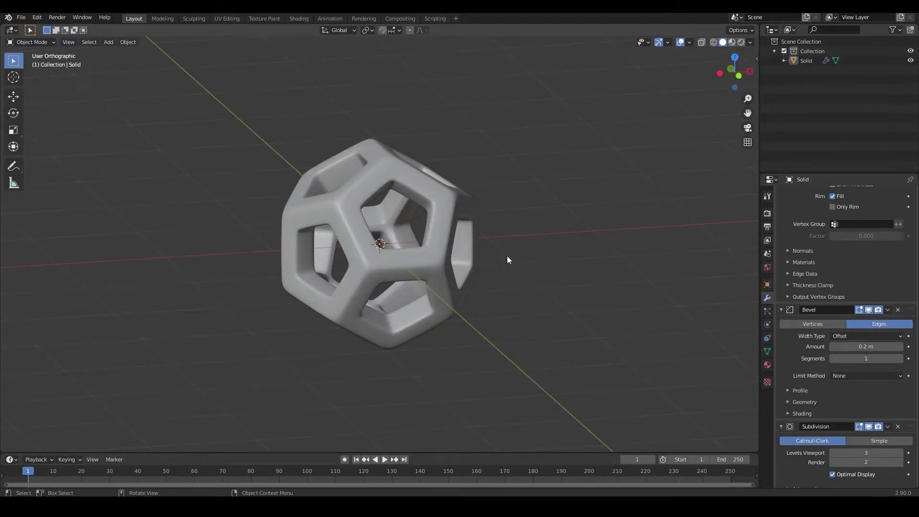
Select the dodecahedron and try rotating it in the front view.
{"action": "left_click", "coordinate": [440, 228]}
{"action": "key", "text": "KP_1"}
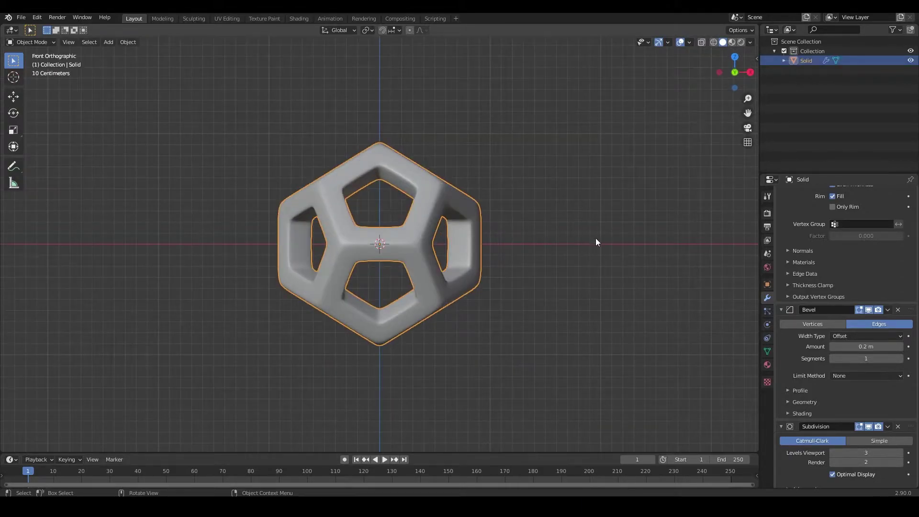
{"action": "key", "text": "r"}
{"action": "left_click", "coordinate": [569, 241]}
Compare the solidified dodecahedron with the version made using the Wireframe modifier.
{"action": "middle_click_drag", "start_coordinate": [545, 344], "coordinate": [578, 201]}
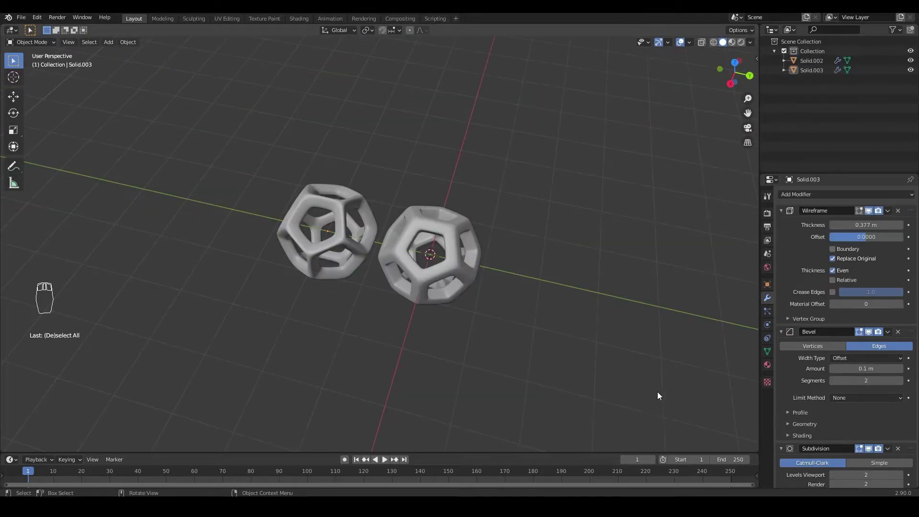
{"action": "middle_click_drag", "start_coordinate": [657, 392], "coordinate": [472, 358]}
{"action": "key", "text": "KP_5"}
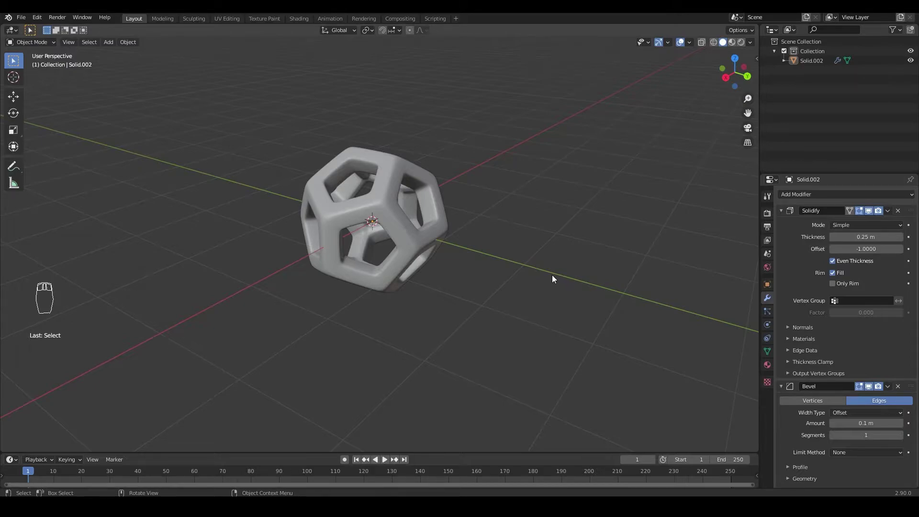
Export the finished dodecahedron as an STL file named Dodecahedron_2021.stl with modifiers applied.
{"action": "left_click", "coordinate": [364, 201]}
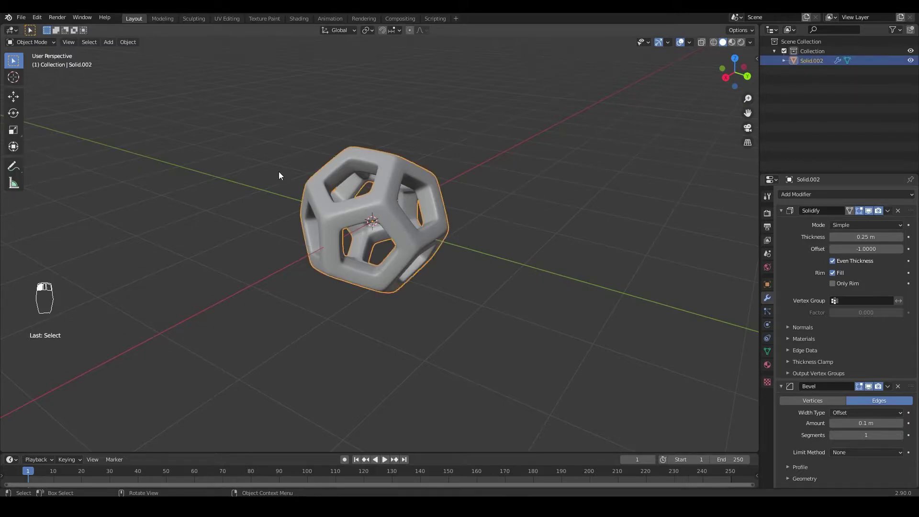
{"action": "left_click", "coordinate": [21, 18]}
{"action": "mouse_move", "coordinate": [71, 155]}
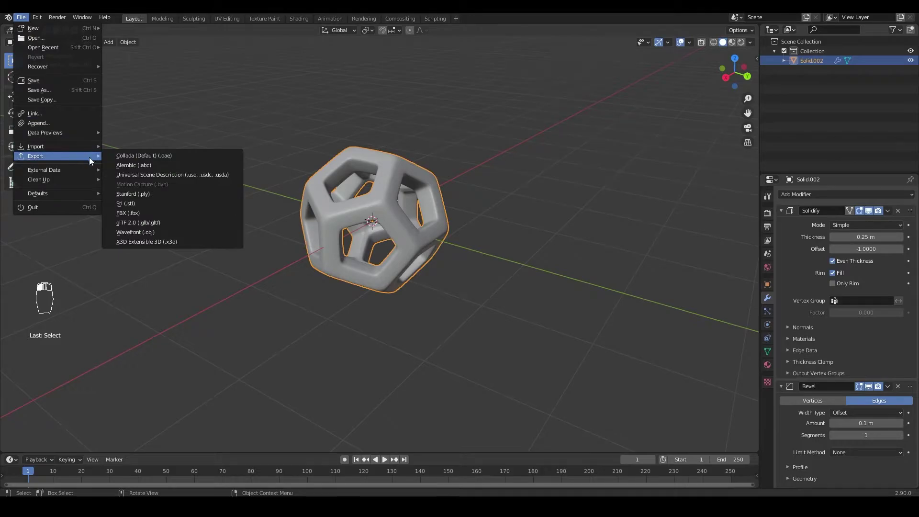
{"action": "left_click", "coordinate": [153, 202]}
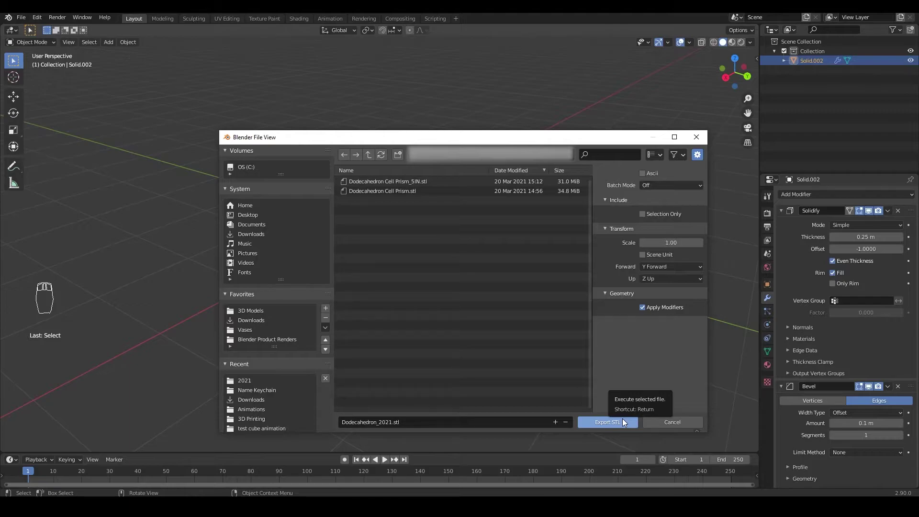
{"action": "left_click", "coordinate": [622, 422]}
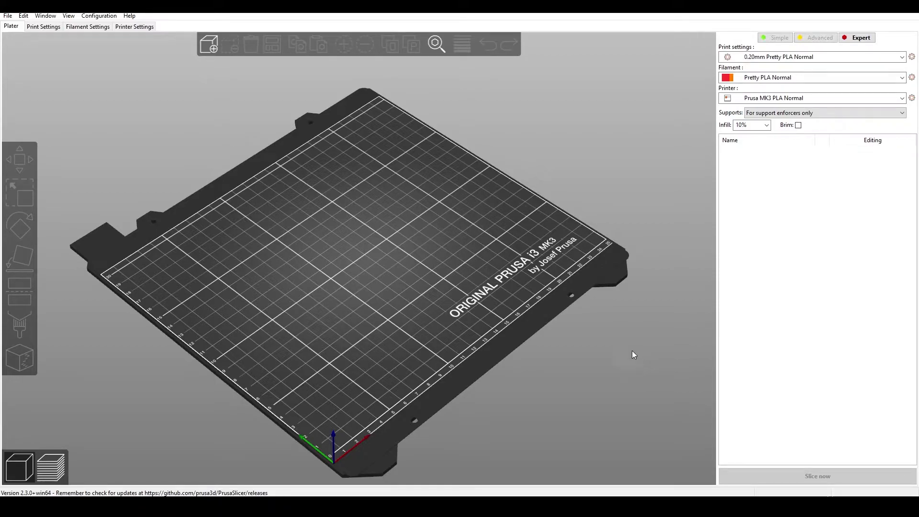
In PrusaSlicer, import Dodecahedron_2021.stl onto the print bed and convert it from inches.
{"action": "left_click", "coordinate": [206, 41]}
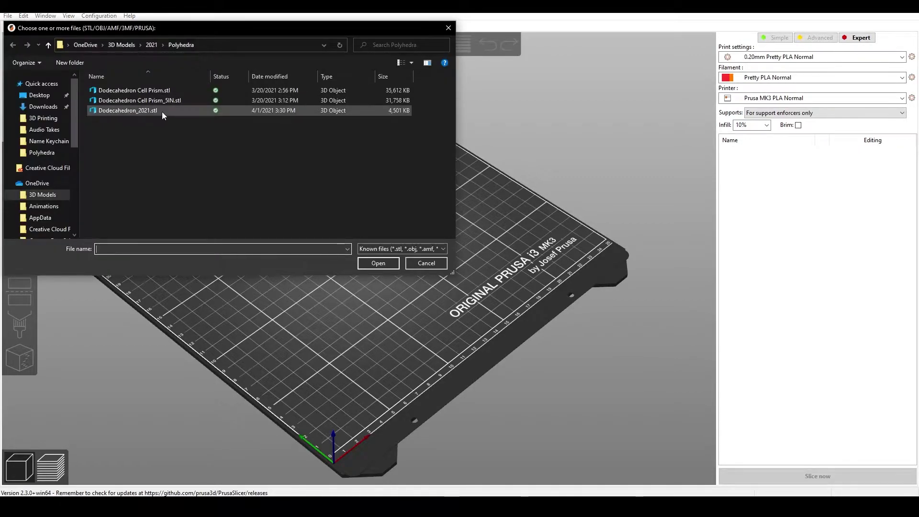
{"action": "double_click", "coordinate": [162, 111]}
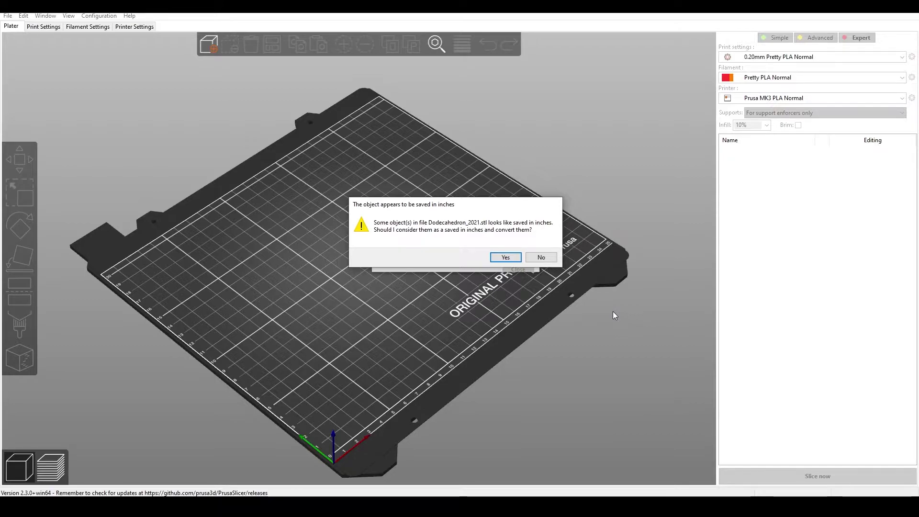
{"action": "left_click", "coordinate": [506, 257]}
{"action": "scroll", "coordinate": [527, 282], "scroll_direction": "up", "scroll_amount": 3}
{"action": "left_click_drag", "start_coordinate": [527, 282], "coordinate": [553, 320]}
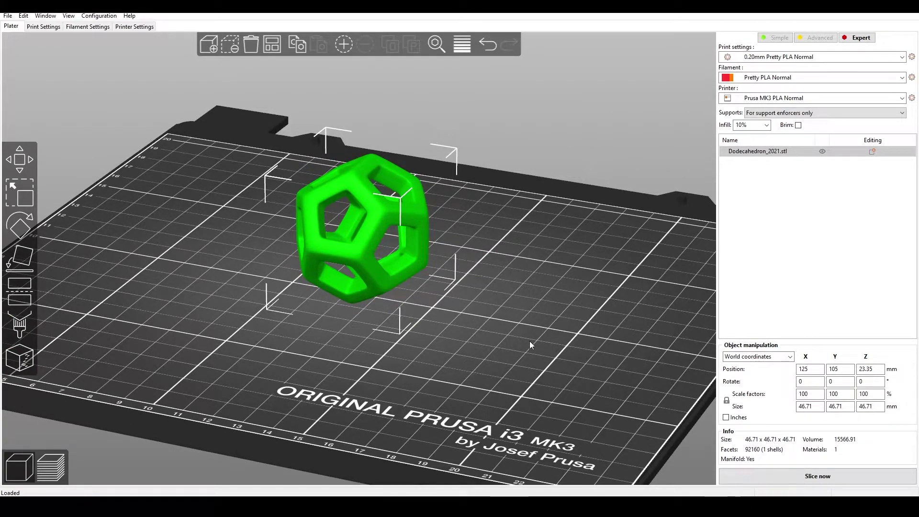
Place the dodecahedron flat on the print bed on one of its pentagonal faces.
{"action": "left_click", "coordinate": [12, 259]}
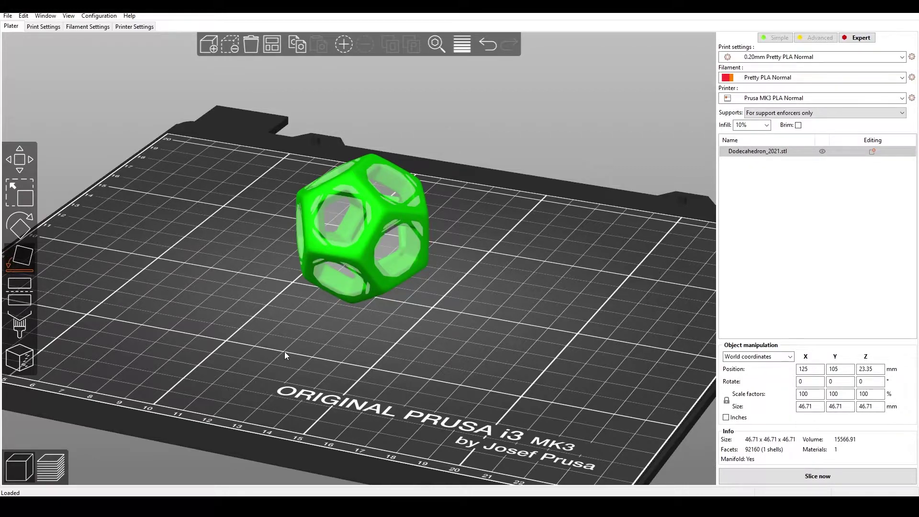
{"action": "left_click", "coordinate": [342, 218]}
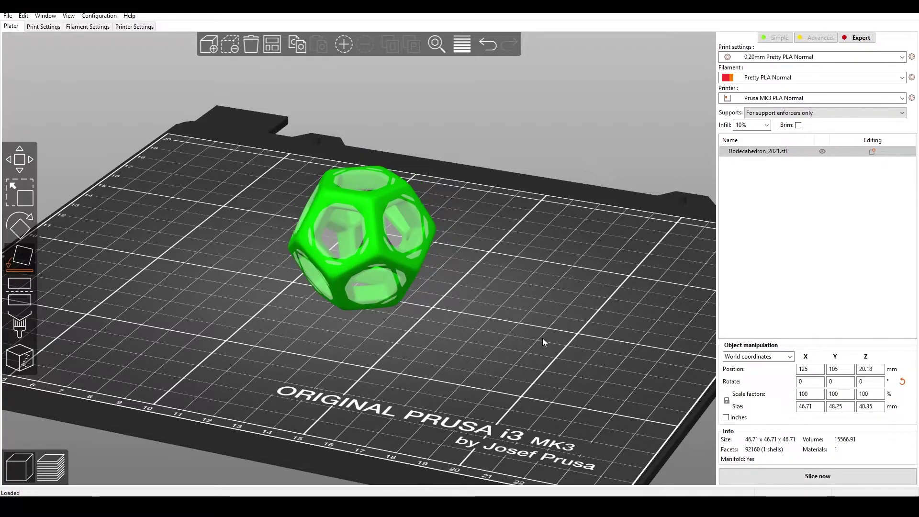
{"action": "scroll", "coordinate": [542, 338], "scroll_direction": "up", "scroll_amount": 3}
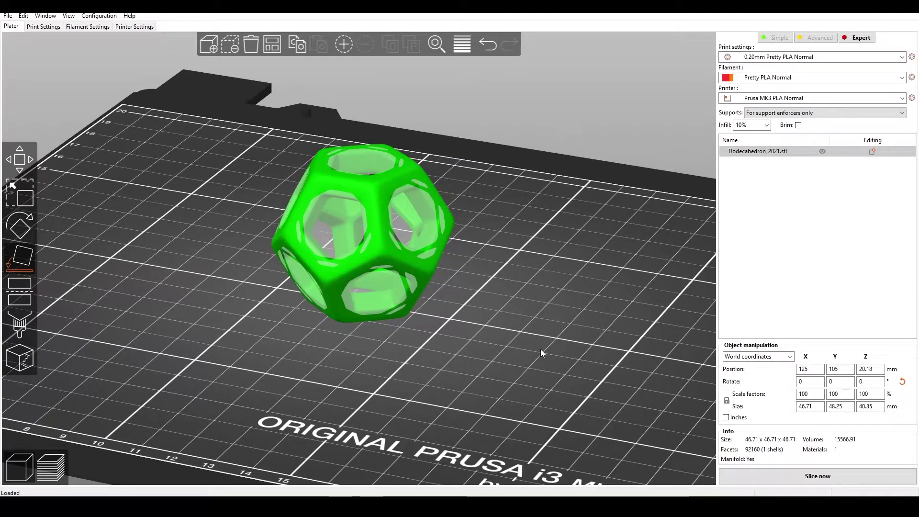
{"action": "left_click", "coordinate": [541, 353]}
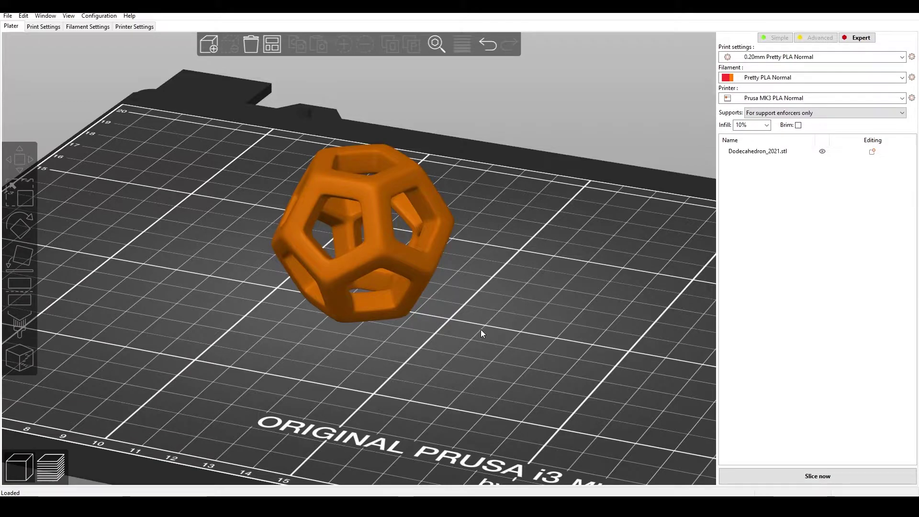
Cut the dodecahedron horizontally at Z 0.18 mm, keeping only the upper part.
{"action": "key", "text": "ctrl+a"}
{"action": "left_click", "coordinate": [19, 298]}
{"action": "left_click_drag", "start_coordinate": [330, 407], "coordinate": [337, 369]}
{"action": "left_click_drag", "start_coordinate": [375, 191], "coordinate": [375, 256]}
{"action": "scroll", "coordinate": [372, 262], "scroll_direction": "up", "scroll_amount": 5}
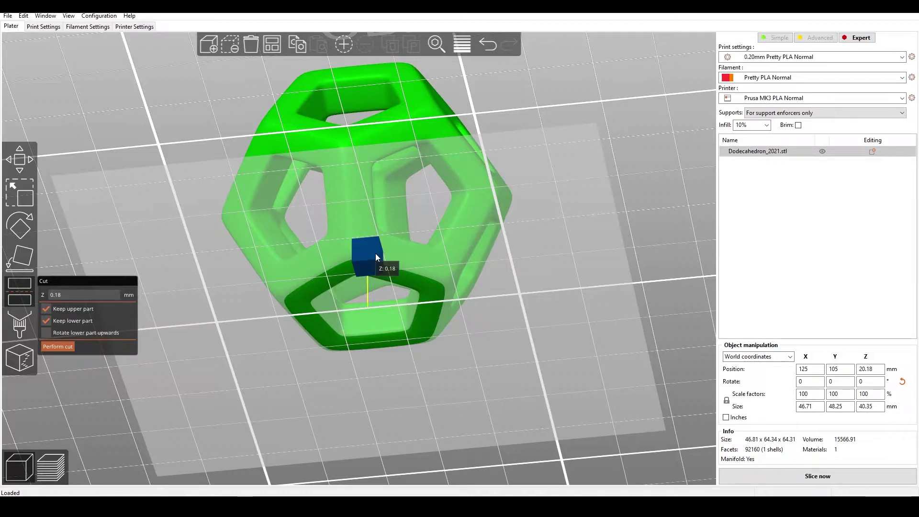
{"action": "left_click", "coordinate": [45, 321]}
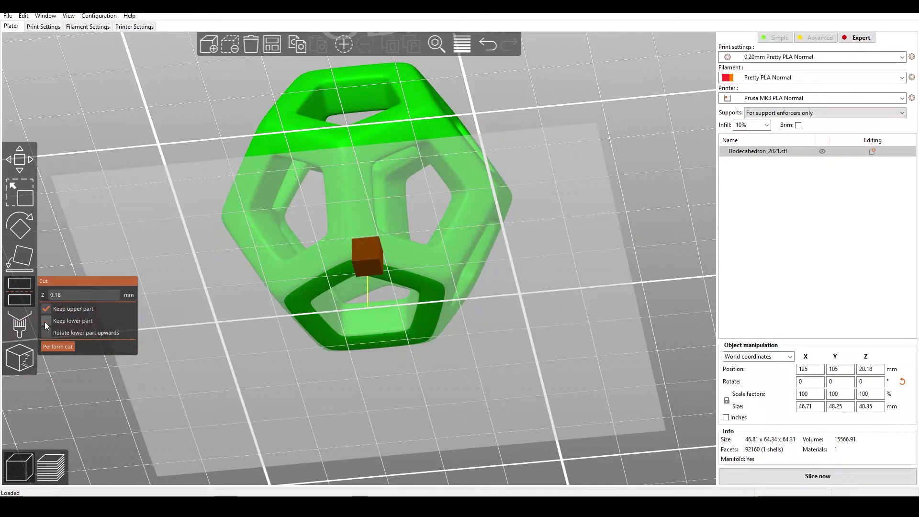
{"action": "left_click", "coordinate": [65, 346]}
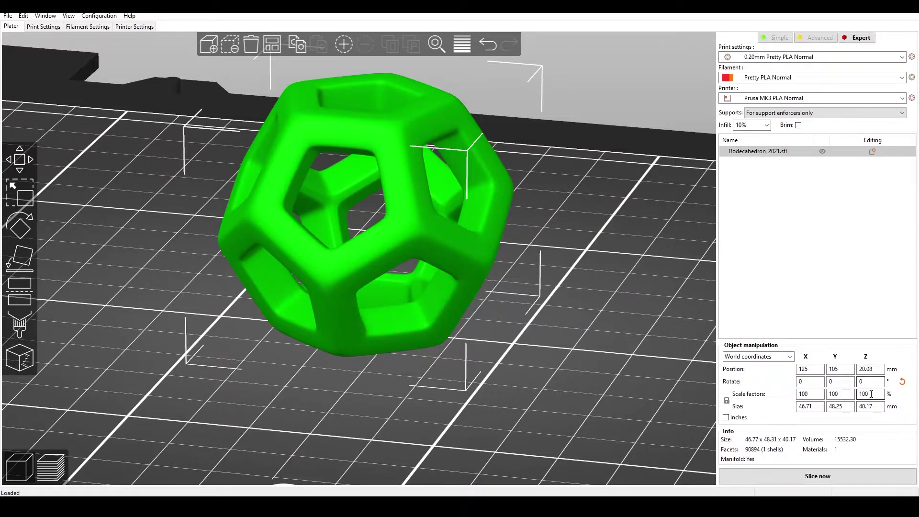
Open the Z scale factor of the cut dodecahedron for editing.
{"action": "left_click", "coordinate": [871, 394]}
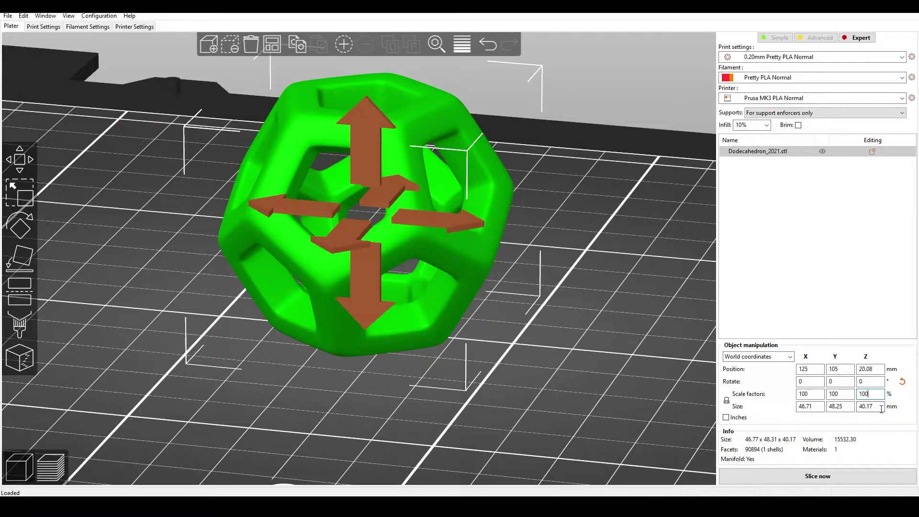
{"action": "left_click_drag", "start_coordinate": [574, 287], "coordinate": [654, 277]}
{"action": "scroll", "coordinate": [624, 332], "scroll_direction": "down", "scroll_amount": 5}
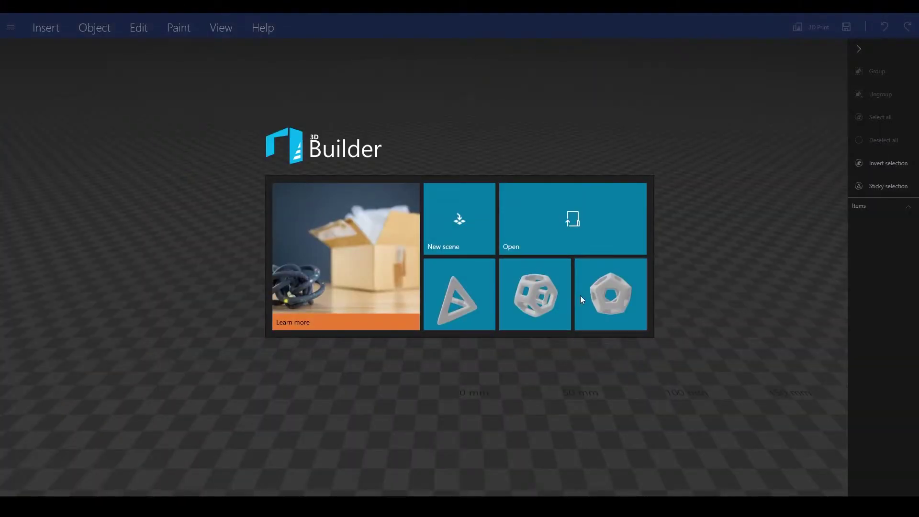
In 3D Builder, open the recent wireframe dodecahedron and settle it flat on one of its faces.
{"action": "left_click", "coordinate": [580, 295]}
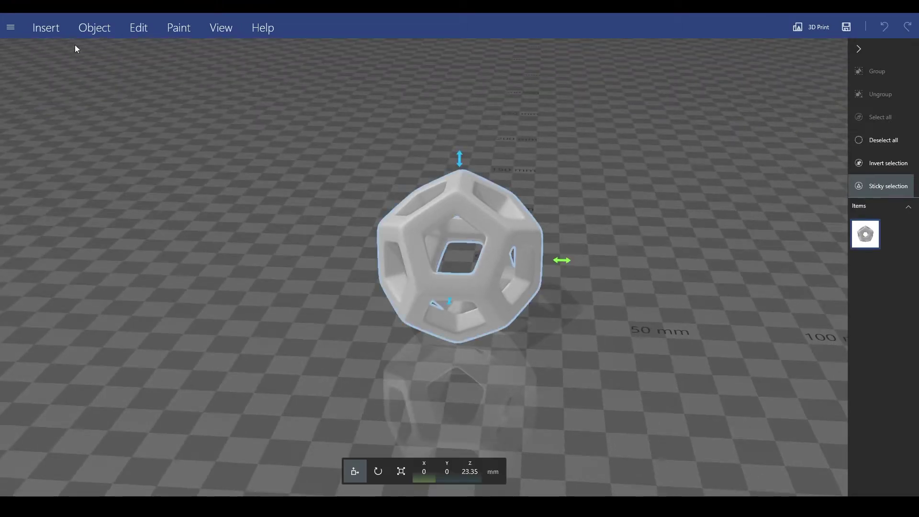
{"action": "left_click", "coordinate": [94, 28]}
{"action": "left_click", "coordinate": [62, 52]}
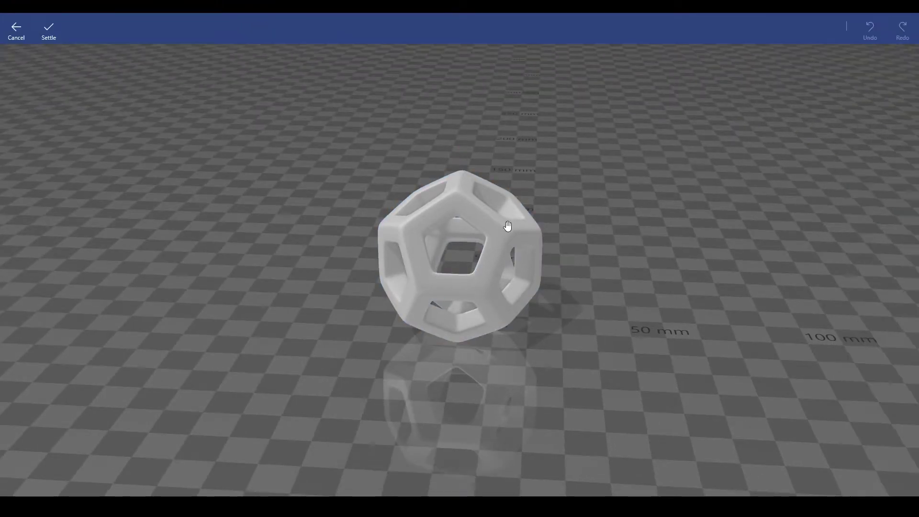
{"action": "left_click", "coordinate": [62, 37]}
Set up a horizontal split of the dodecahedron at its base, keeping only the top part.
{"action": "left_click", "coordinate": [156, 49]}
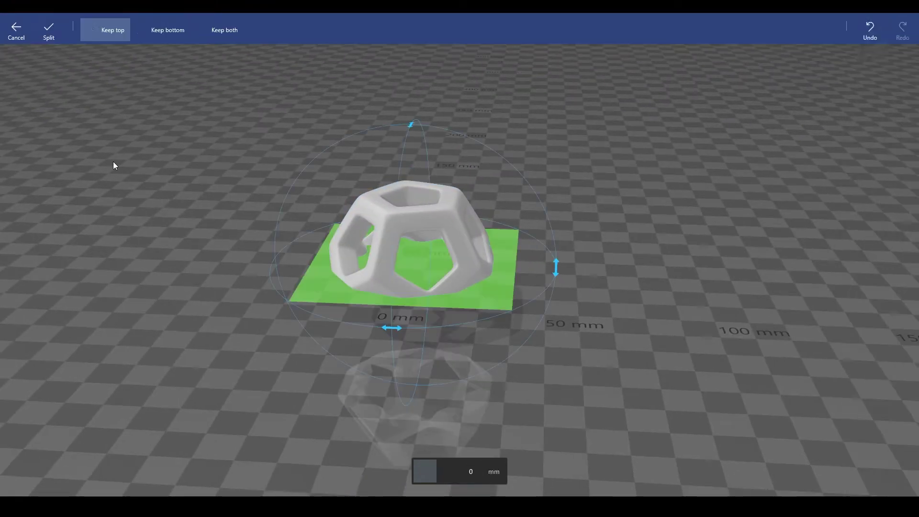
{"action": "left_click_drag", "start_coordinate": [113, 162], "coordinate": [244, 380]}
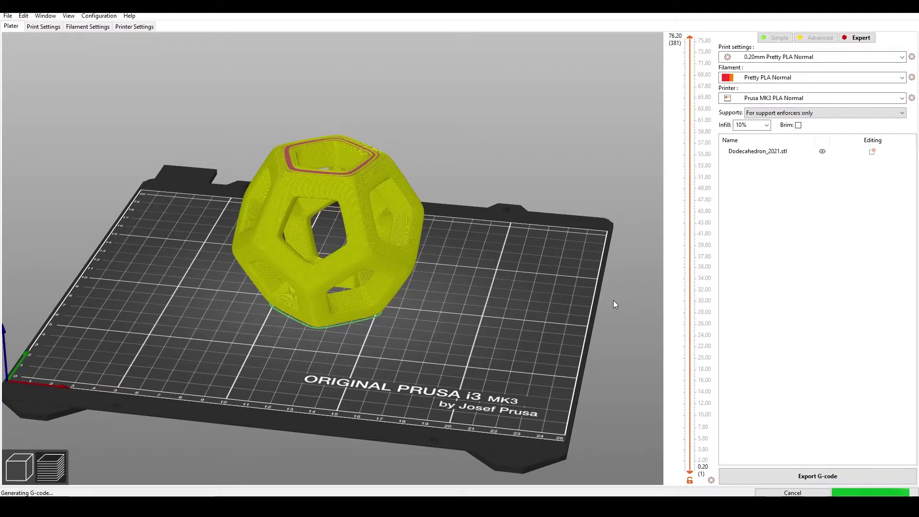
In PrusaSlicer, look through the Configuration Wizard's other-vendor printers: Anycubic, BIBO, Creality, FLSun, LulzBot and TriLAB.
{"action": "scroll", "coordinate": [608, 296], "scroll_direction": "up", "scroll_amount": 3}
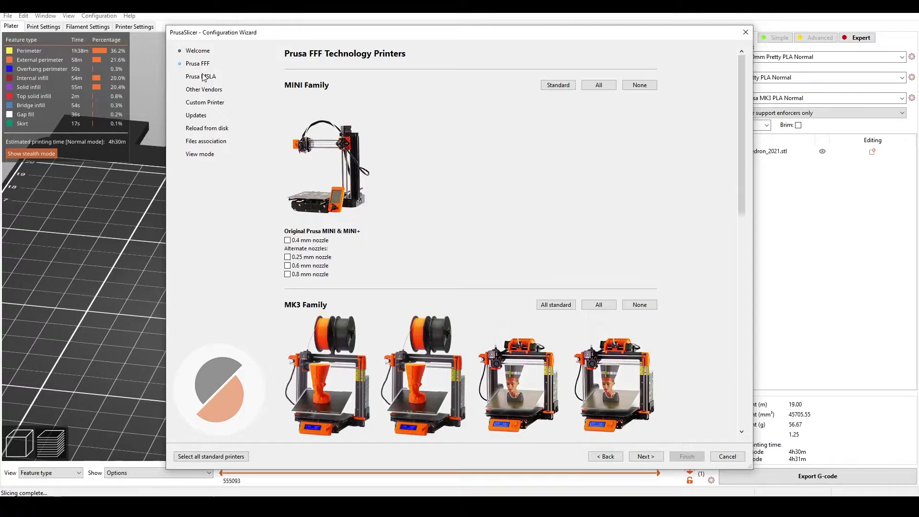
{"action": "left_click", "coordinate": [204, 89]}
{"action": "left_click", "coordinate": [208, 103]}
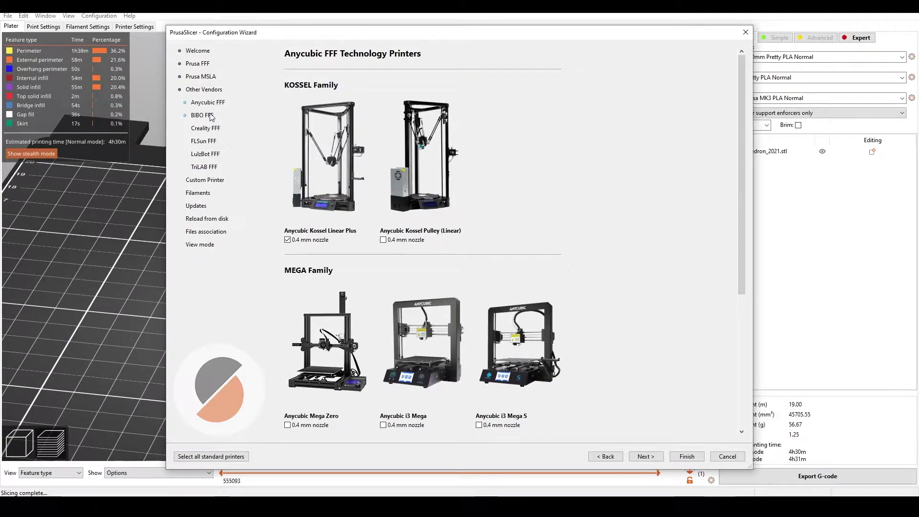
{"action": "left_click", "coordinate": [202, 116]}
{"action": "left_click", "coordinate": [210, 131]}
{"action": "scroll", "coordinate": [369, 225], "scroll_direction": "down", "scroll_amount": 10}
{"action": "scroll", "coordinate": [369, 225], "scroll_direction": "up", "scroll_amount": 10}
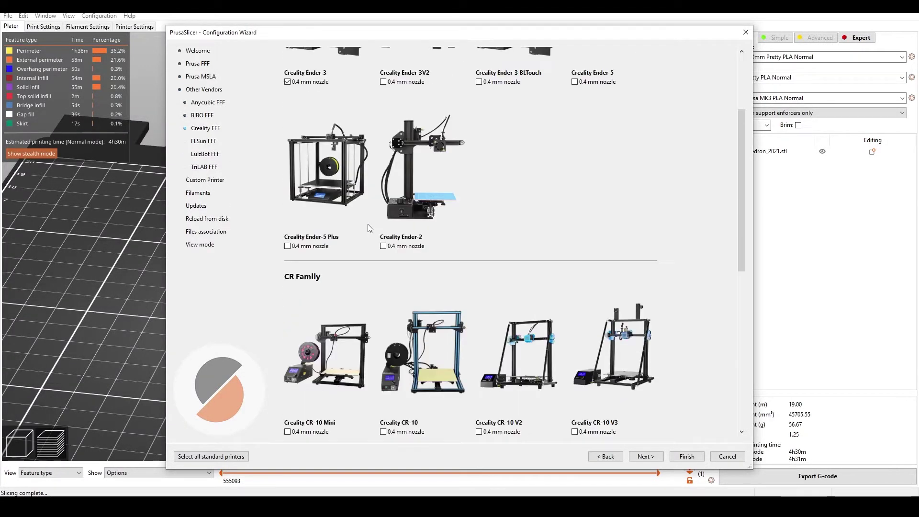
{"action": "left_click", "coordinate": [204, 141]}
{"action": "left_click", "coordinate": [205, 153]}
{"action": "left_click", "coordinate": [204, 167]}
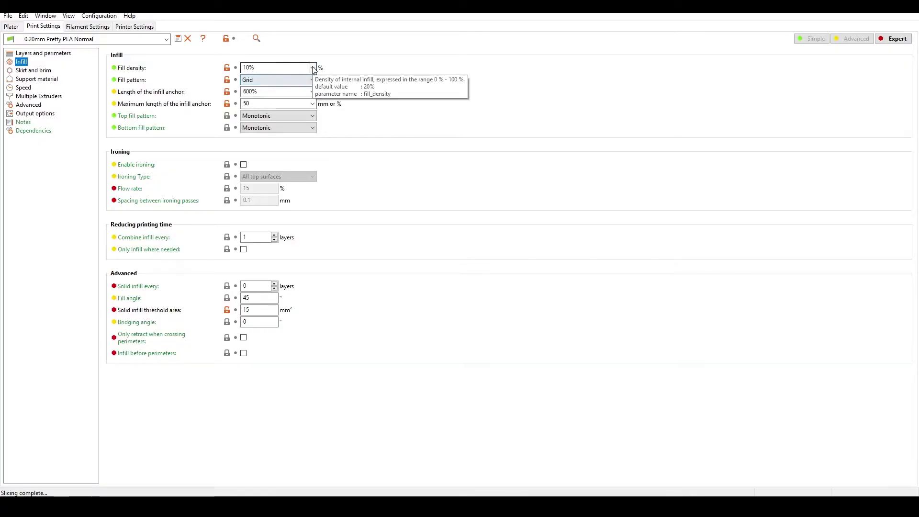
Check the available fill density values in the infill print settings.
{"action": "left_click", "coordinate": [312, 67]}
{"action": "left_click", "coordinate": [283, 92]}
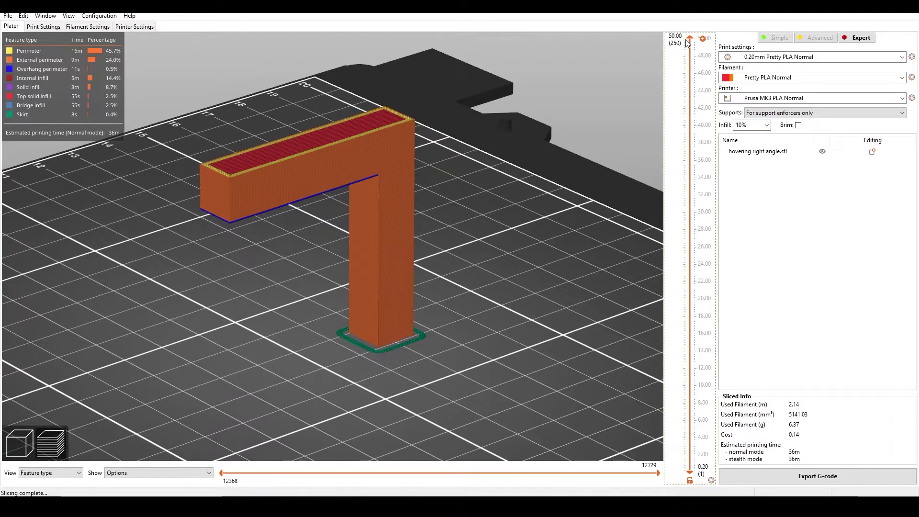
Examine the sliced hovering right angle's unsupported arm from several sides, including below, and the version with a sloped overhang.
{"action": "mouse_move", "coordinate": [687, 42]}
{"action": "left_mouse_down"}
{"action": "mouse_move", "coordinate": [687, 227]}
{"action": "mouse_move", "coordinate": [689, 39]}
{"action": "left_mouse_up"}
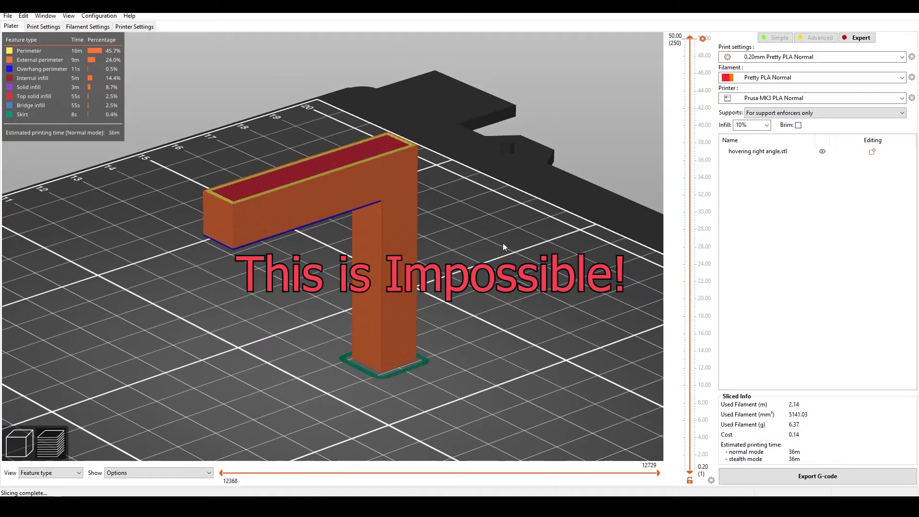
{"action": "left_click_drag", "start_coordinate": [503, 244], "coordinate": [540, 191]}
{"action": "scroll", "coordinate": [540, 211], "scroll_direction": "up", "scroll_amount": 6}
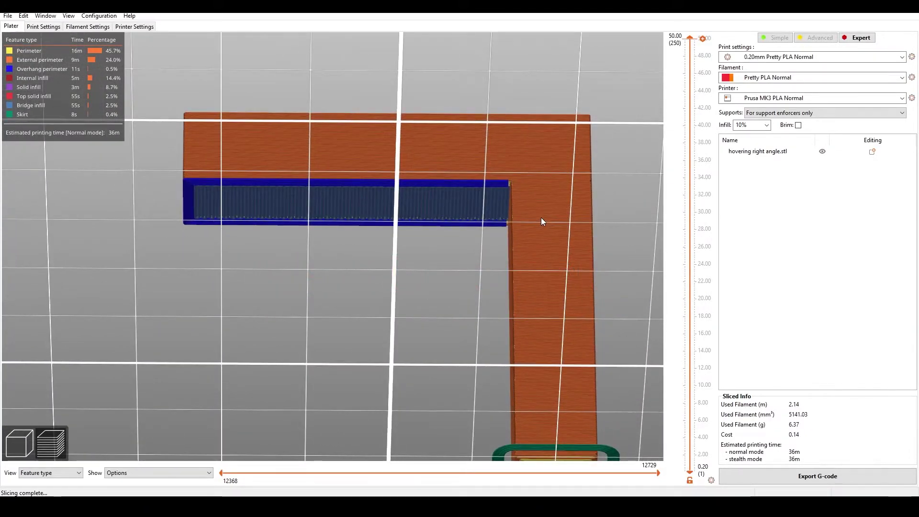
{"action": "scroll", "coordinate": [542, 240], "scroll_direction": "down", "scroll_amount": 5}
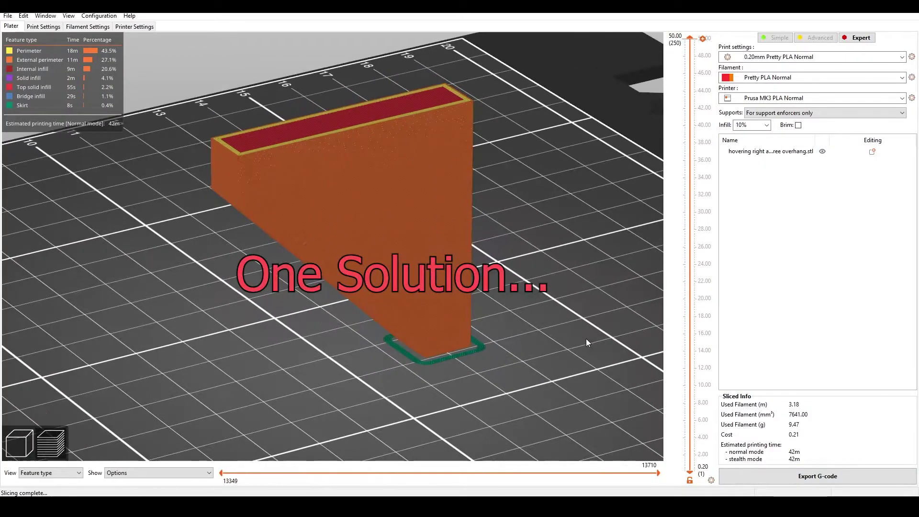
{"action": "left_click_drag", "start_coordinate": [586, 338], "coordinate": [576, 311]}
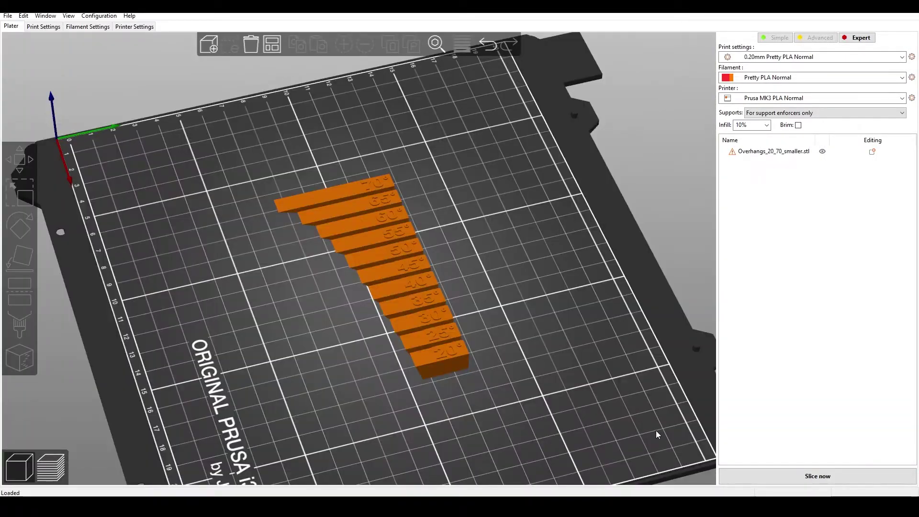
Inspect the Overhangs_20_70_smaller.stl test model on the print bed and slice it.
{"action": "scroll", "coordinate": [656, 430], "scroll_direction": "up", "scroll_amount": 5}
{"action": "left_click_drag", "start_coordinate": [652, 427], "coordinate": [644, 378]}
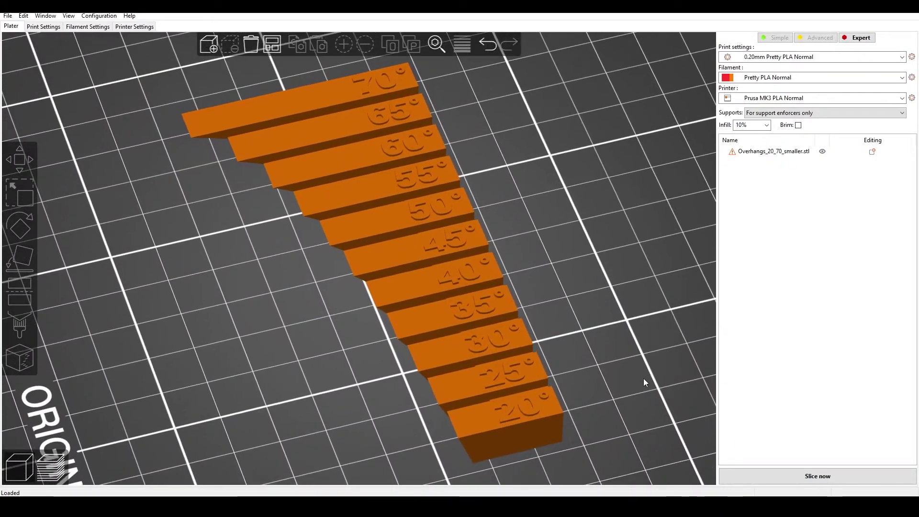
{"action": "scroll", "coordinate": [634, 437], "scroll_direction": "down", "scroll_amount": 2}
{"action": "left_click_drag", "start_coordinate": [634, 437], "coordinate": [760, 443]}
{"action": "left_click", "coordinate": [790, 476]}
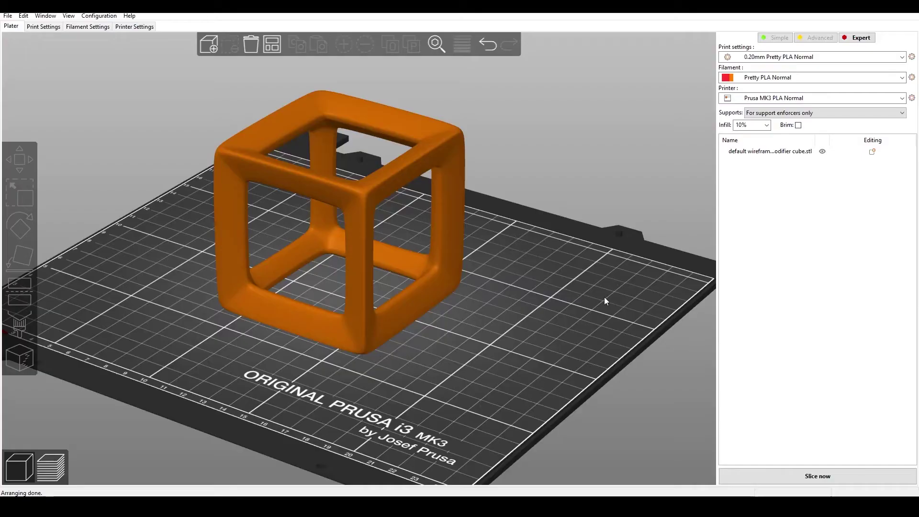
Examine the wireframe cube's beams from the side, and switch to Blender to view the cut cube's cross-sections.
{"action": "key", "text": "1"}
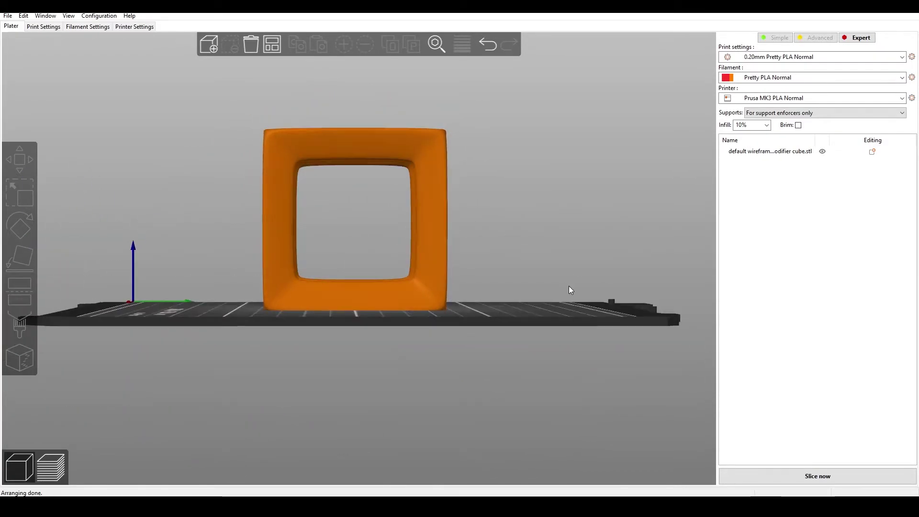
{"action": "scroll", "coordinate": [575, 296], "scroll_direction": "up", "scroll_amount": 5}
{"action": "left_click_drag", "start_coordinate": [584, 309], "coordinate": [630, 271]}
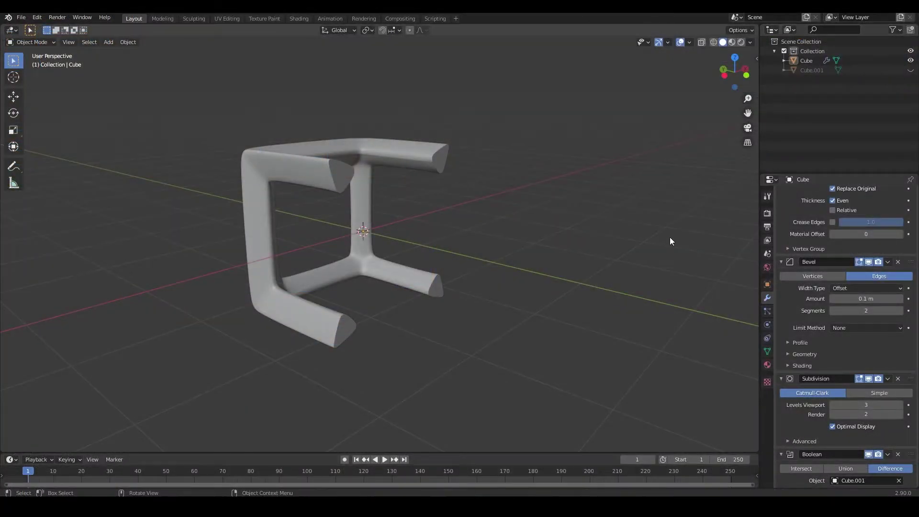
{"action": "scroll", "coordinate": [552, 337], "scroll_direction": "up", "scroll_amount": 3}
{"action": "key", "text": "KP_7"}
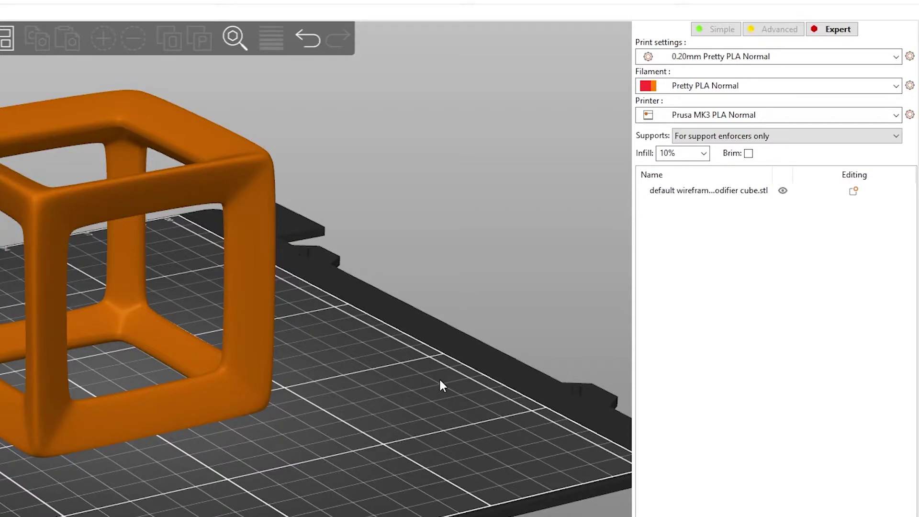
In PrusaSlicer, set the wireframe cube's supports to Support on build plate only, slice it and inspect the lowest support layers.
{"action": "left_click", "coordinate": [702, 135]}
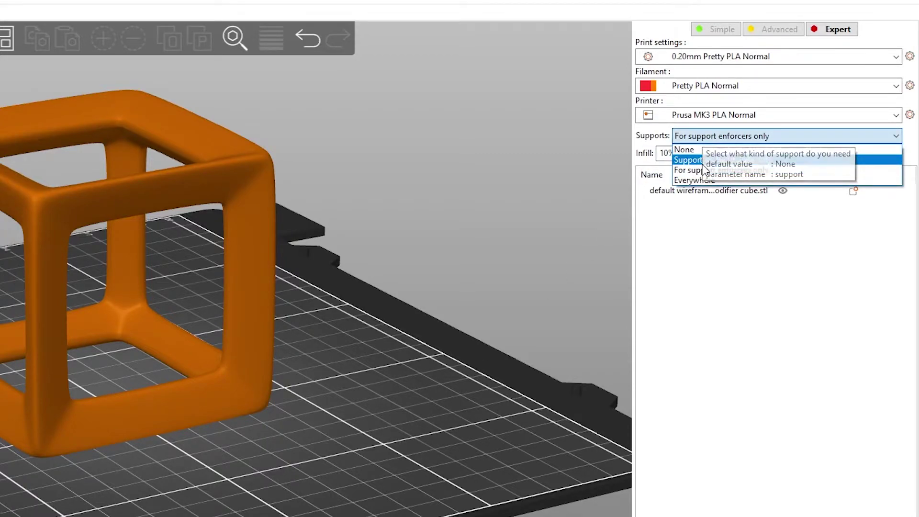
{"action": "left_click", "coordinate": [706, 162]}
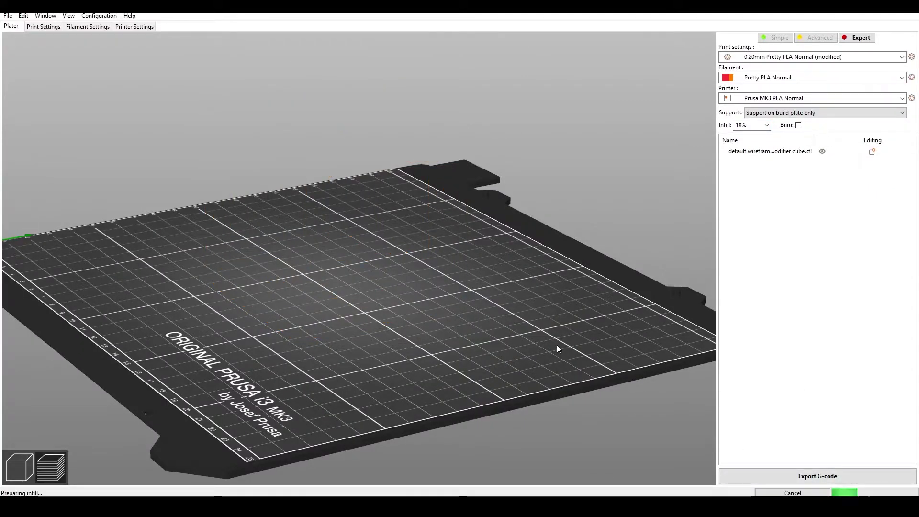
{"action": "scroll", "coordinate": [557, 345], "scroll_direction": "up", "scroll_amount": 5}
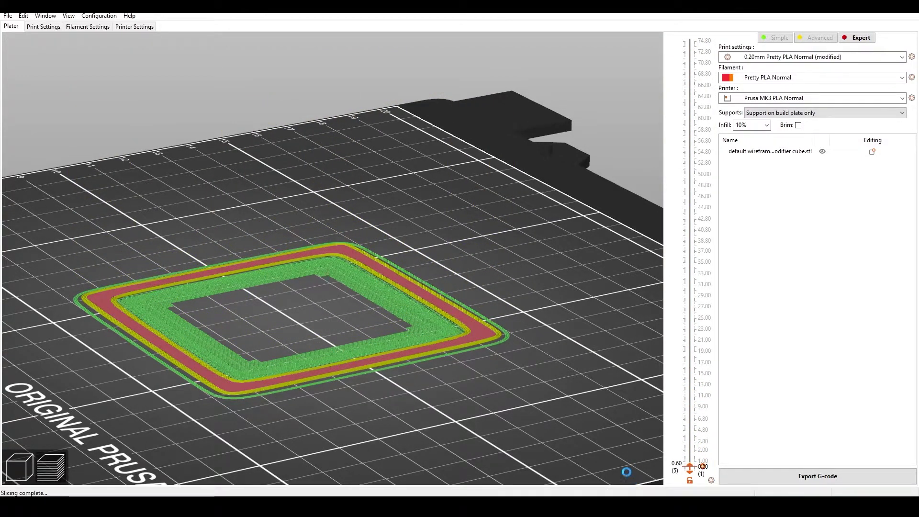
{"action": "scroll", "coordinate": [570, 317], "scroll_direction": "up", "scroll_amount": 5}
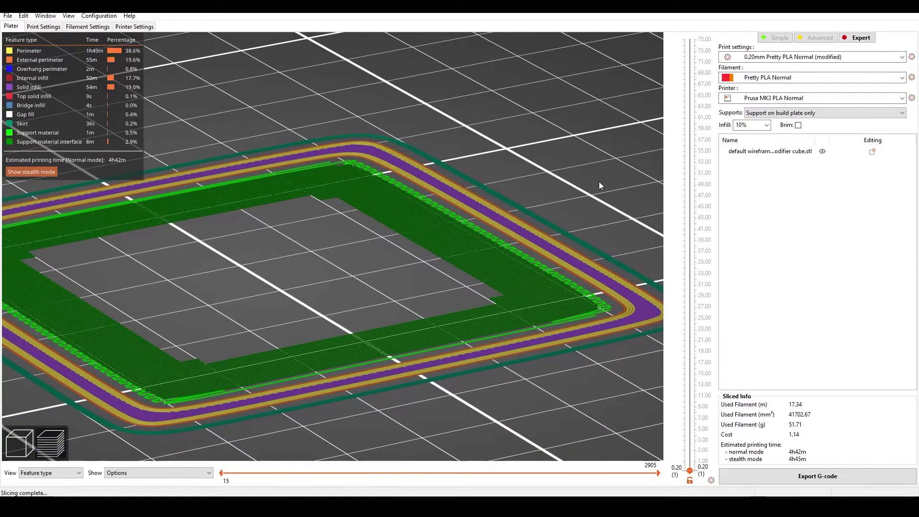
{"action": "scroll", "coordinate": [596, 184], "scroll_direction": "up", "scroll_amount": 5}
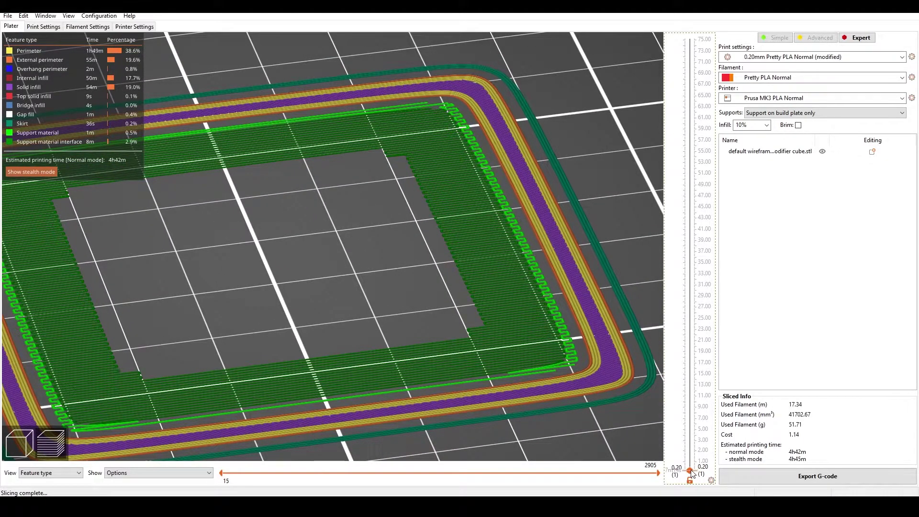
{"action": "left_click_drag", "start_coordinate": [691, 473], "coordinate": [696, 424]}
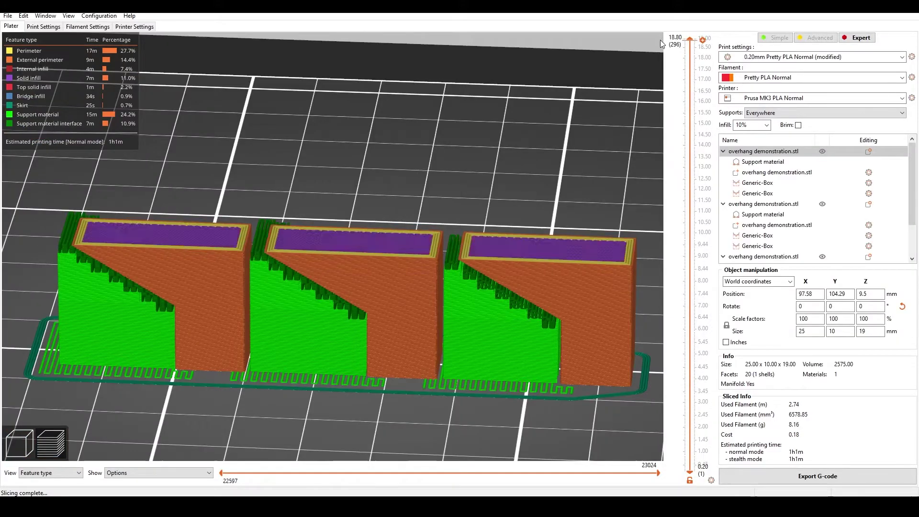
Examine the supports generated beneath the slopes of the three sliced overhang demonstration models.
{"action": "mouse_move", "coordinate": [702, 39]}
{"action": "left_mouse_down"}
{"action": "mouse_move", "coordinate": [704, 215]}
{"action": "mouse_move", "coordinate": [703, 38]}
{"action": "left_mouse_up"}
{"action": "left_click_drag", "start_coordinate": [551, 201], "coordinate": [549, 141]}
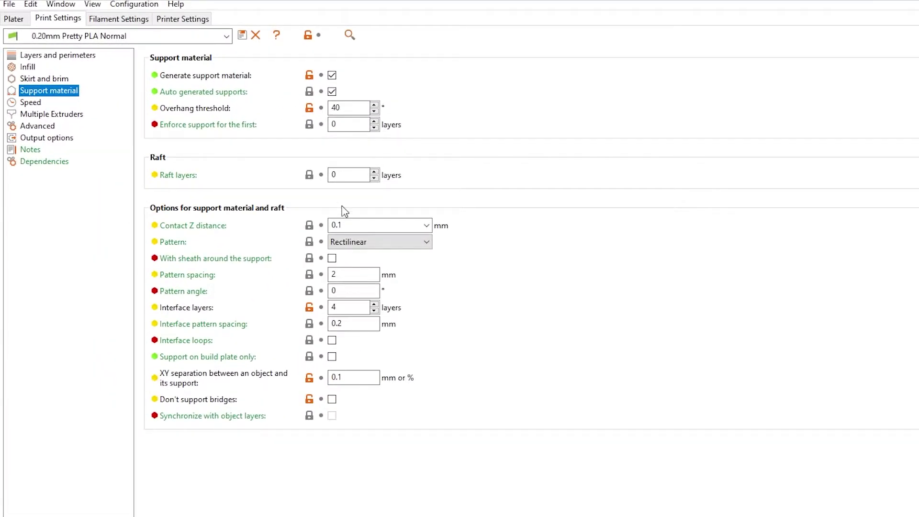
Review the contact Z distance, XY separation and build-plate-only support settings, and view the standard and V-shaped bridge demos.
{"action": "left_click", "coordinate": [345, 225]}
{"action": "left_click", "coordinate": [367, 373]}
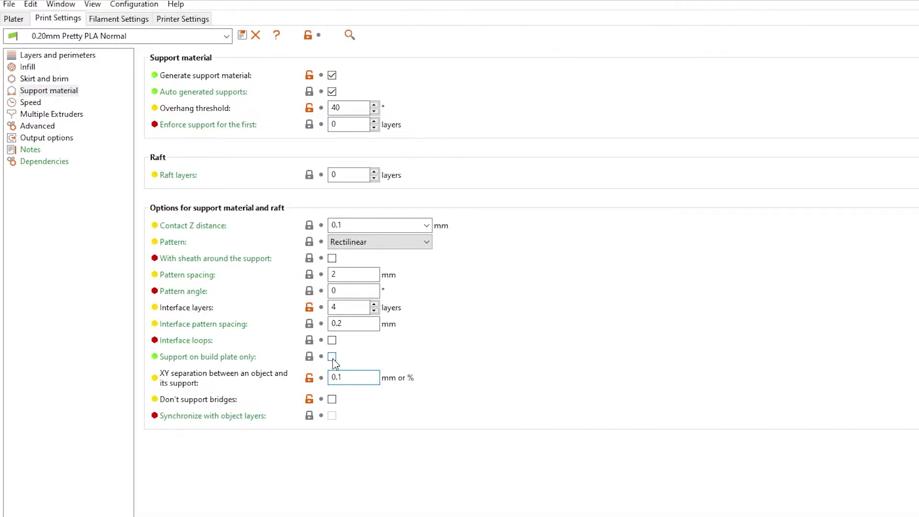
{"action": "left_click", "coordinate": [333, 356]}
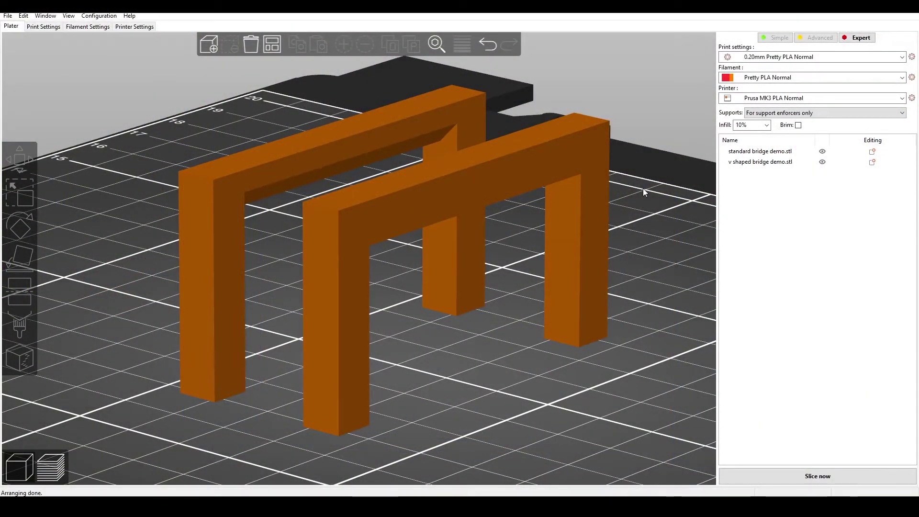
{"action": "key", "text": "3"}
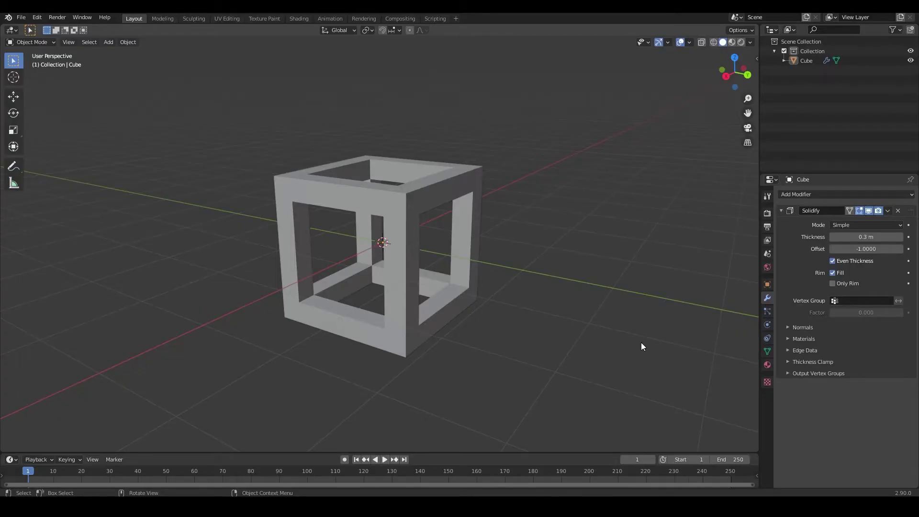
In Blender, inspect the solidified cube's frame from above and below in both Object Mode and Edit Mode.
{"action": "scroll", "coordinate": [430, 257], "scroll_direction": "up", "scroll_amount": 2}
{"action": "middle_click_drag", "start_coordinate": [431, 261], "coordinate": [346, 151]}
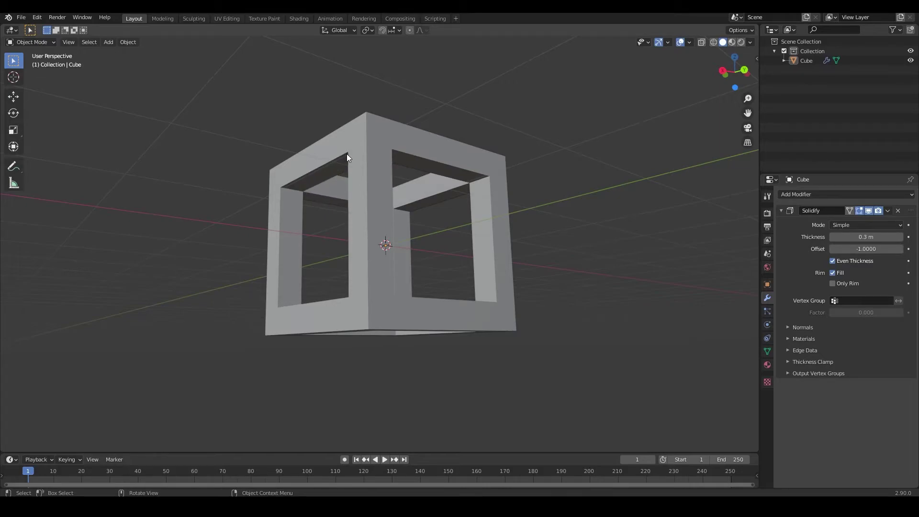
{"action": "middle_click_drag", "start_coordinate": [349, 134], "coordinate": [363, 171]}
{"action": "left_click", "coordinate": [363, 171]}
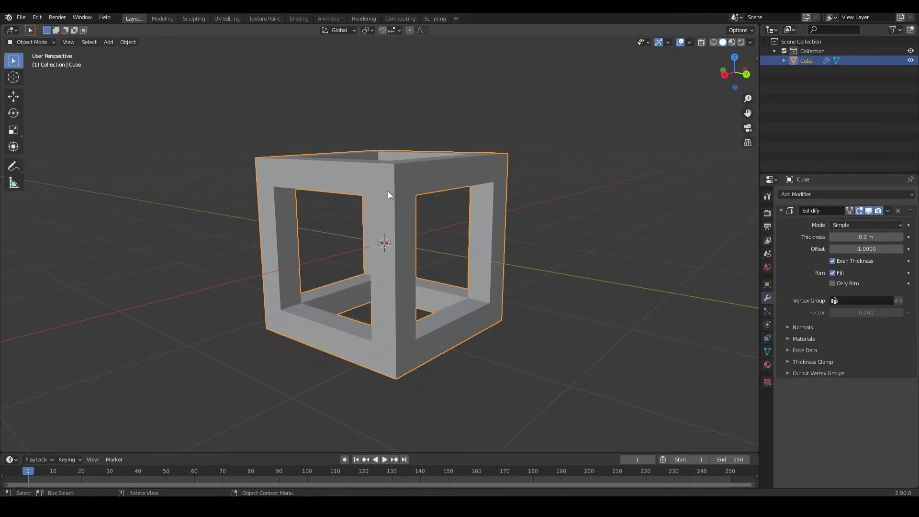
{"action": "key", "text": "Tab"}
{"action": "middle_click_drag", "start_coordinate": [415, 233], "coordinate": [407, 205]}
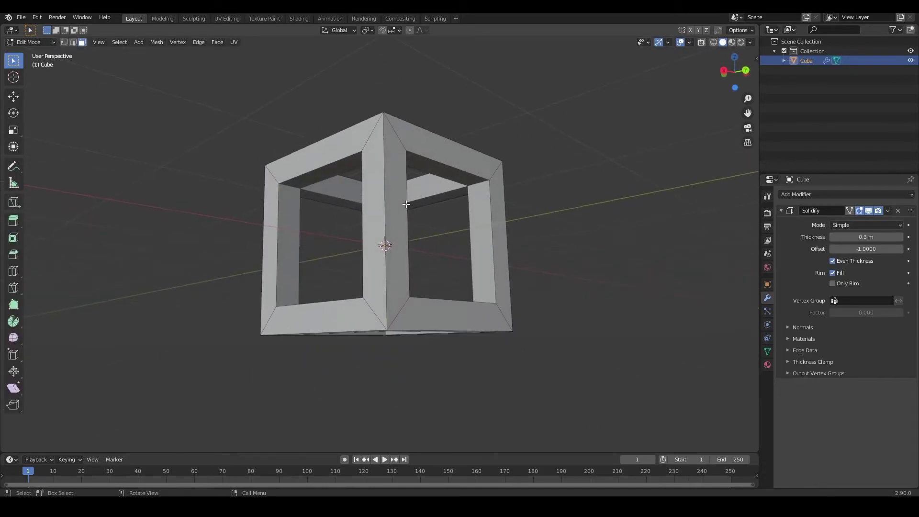
{"action": "key", "text": "Tab"}
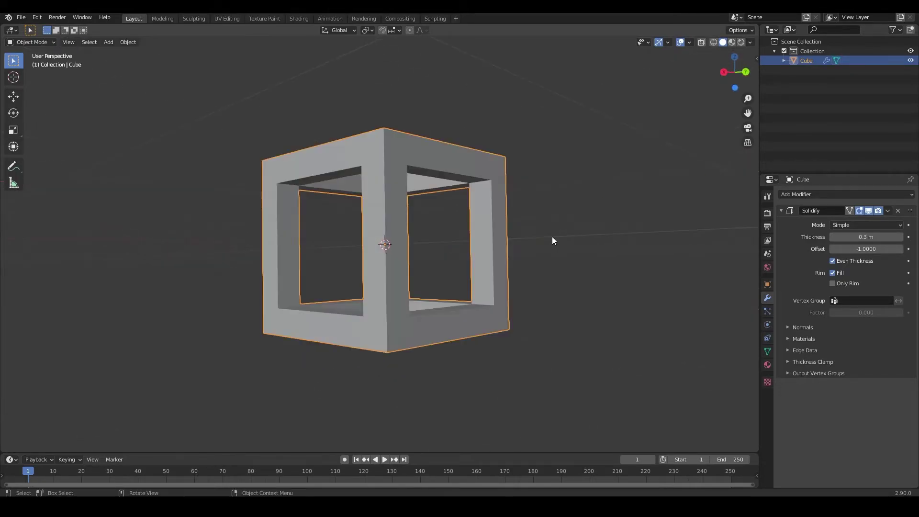
Apply the cube's Solidify modifier and open the resulting mesh in Edit Mode with vertex selection.
{"action": "left_click", "coordinate": [889, 211]}
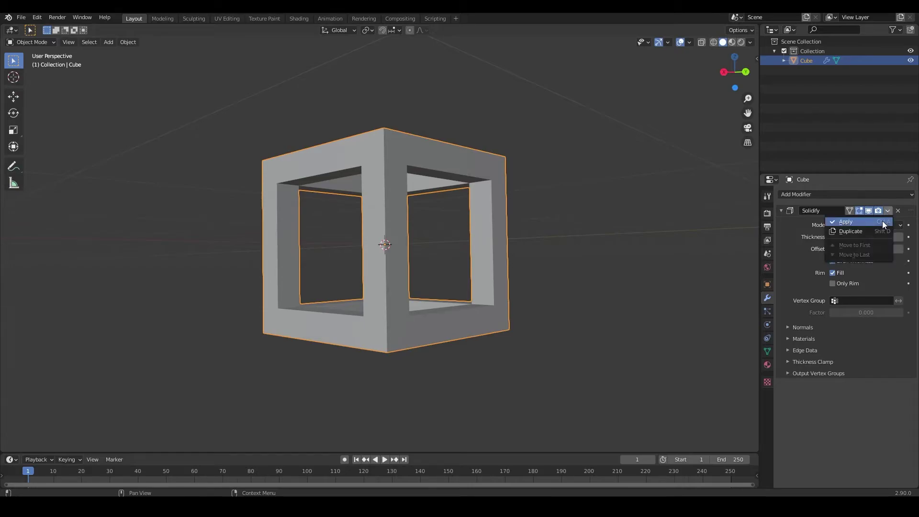
{"action": "left_click", "coordinate": [884, 224]}
{"action": "key", "text": "Tab"}
{"action": "key", "text": "1"}
{"action": "key", "text": "m"}
{"action": "left_click", "coordinate": [580, 232]}
{"action": "key", "text": "Tab"}
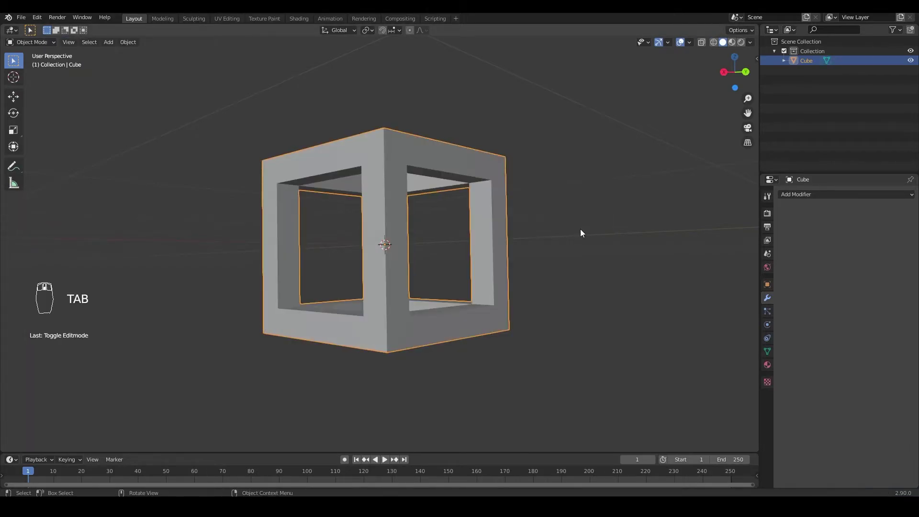
{"action": "key", "text": "Tab"}
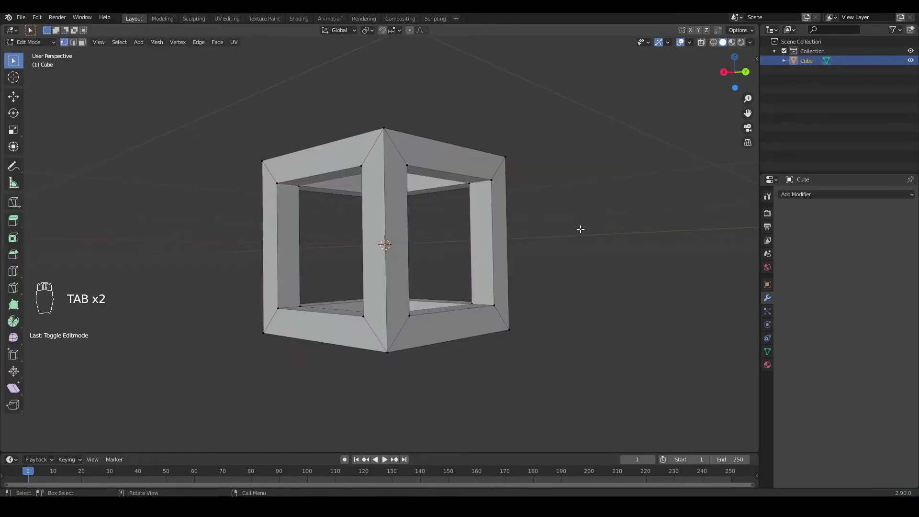
Select the outer edge loops around the cube's face openings in edge mode and set the pivot point to Individual Origins.
{"action": "key", "text": "2"}
{"action": "key", "text": "Tab"}
{"action": "key", "text": "Tab"}
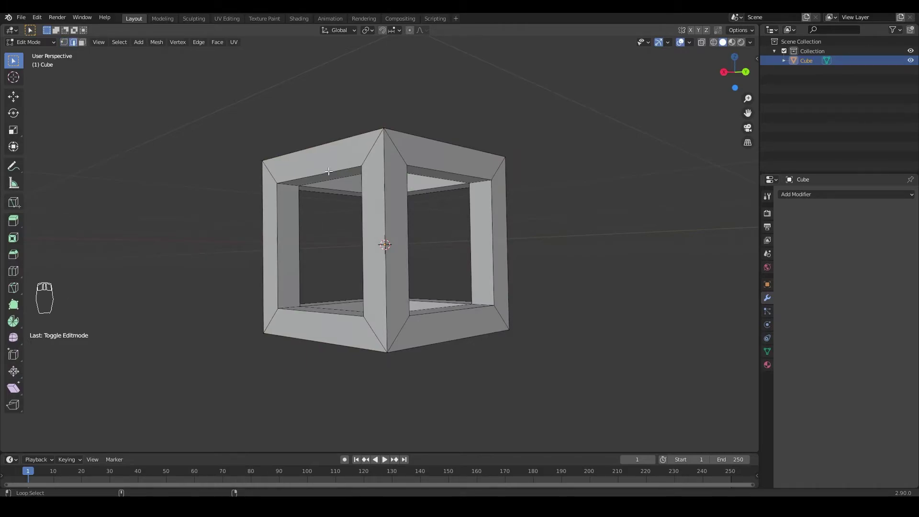
{"action": "left_click", "coordinate": [435, 170], "text": "alt+shift"}
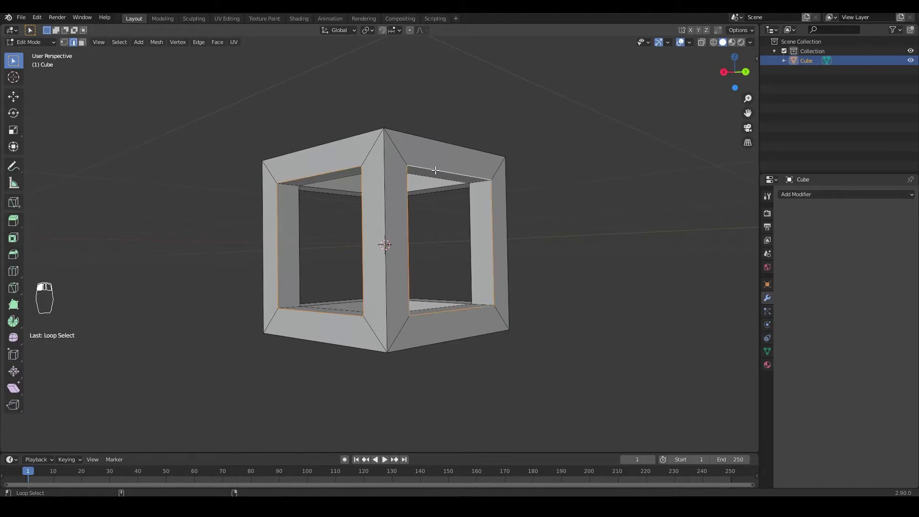
{"action": "middle_click_drag", "start_coordinate": [596, 223], "coordinate": [407, 328]}
{"action": "left_click", "coordinate": [367, 30]}
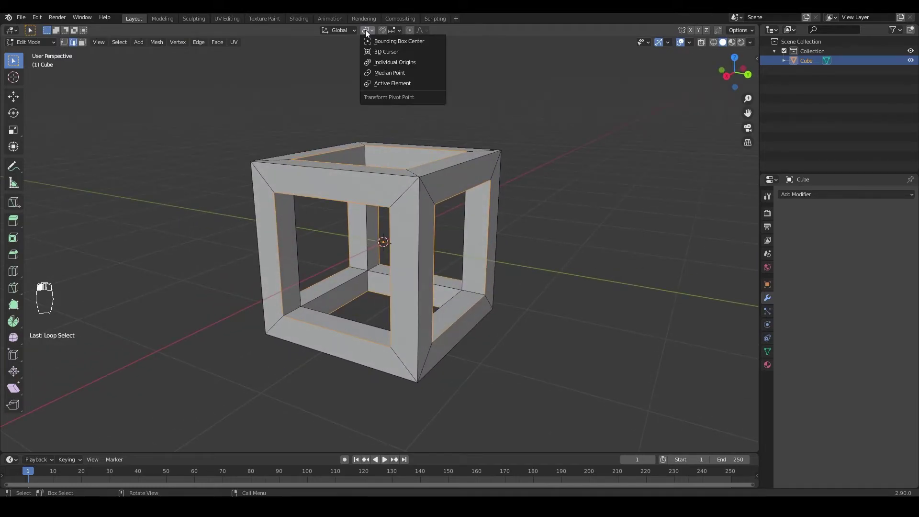
{"action": "left_click", "coordinate": [380, 62]}
{"action": "middle_click_drag", "start_coordinate": [598, 158], "coordinate": [674, 190]}
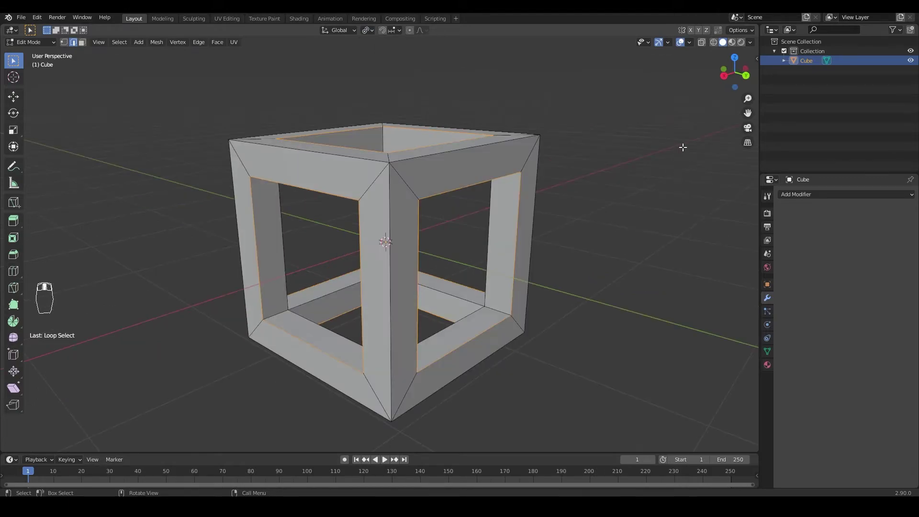
Scale the selected opening loops inward about their own centres and clear the selection.
{"action": "key", "text": "s"}
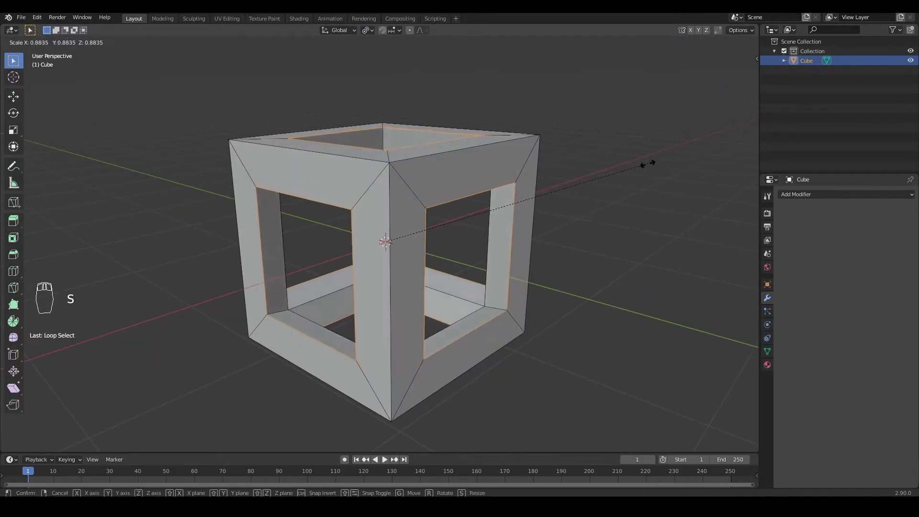
{"action": "left_click", "coordinate": [622, 175]}
{"action": "key", "text": "a"}
{"action": "key", "text": "a"}
{"action": "key", "text": "a"}
Scale the frame's inner edge loops, and smooth the cube with a 0.1 m, two-segment Bevel and a viewport-level 2 Subdivision Surface.
{"action": "middle_click_drag", "start_coordinate": [622, 175], "coordinate": [479, 311]}
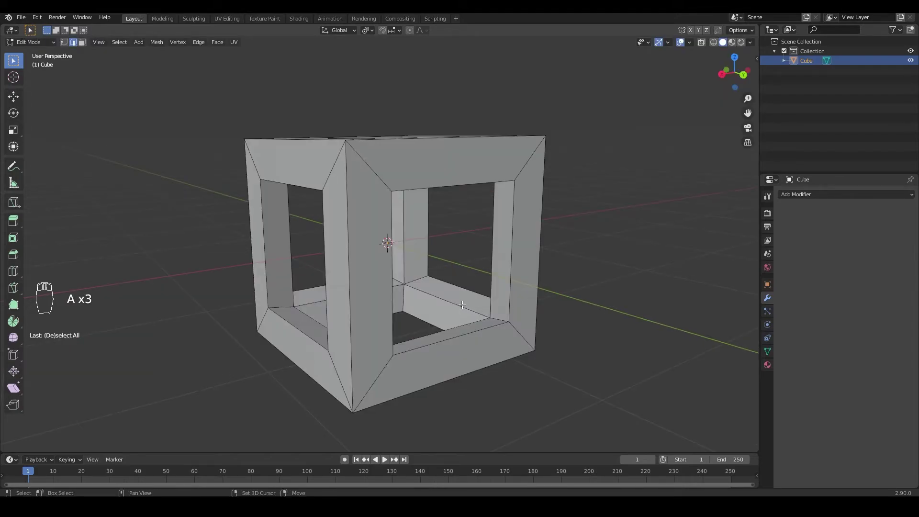
{"action": "middle_click_drag", "start_coordinate": [448, 298], "coordinate": [418, 324]}
{"action": "left_click", "coordinate": [420, 300], "text": "alt"}
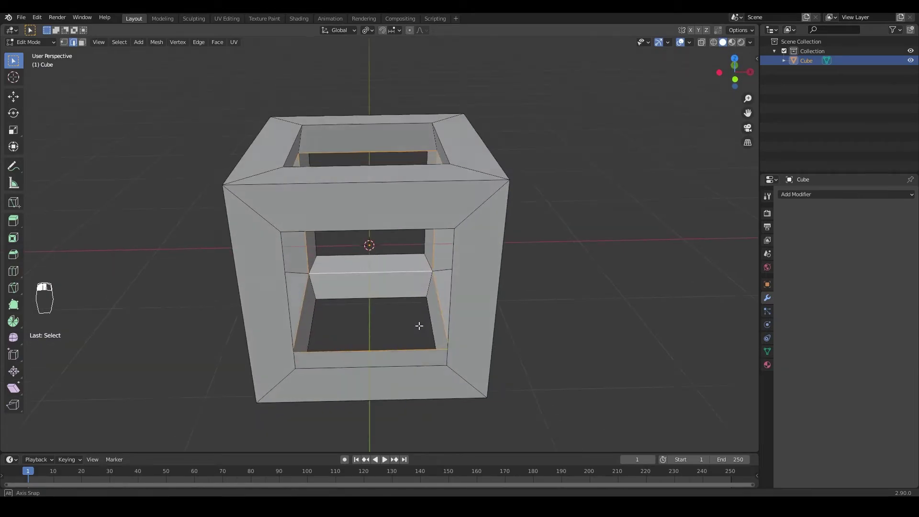
{"action": "key", "text": "s"}
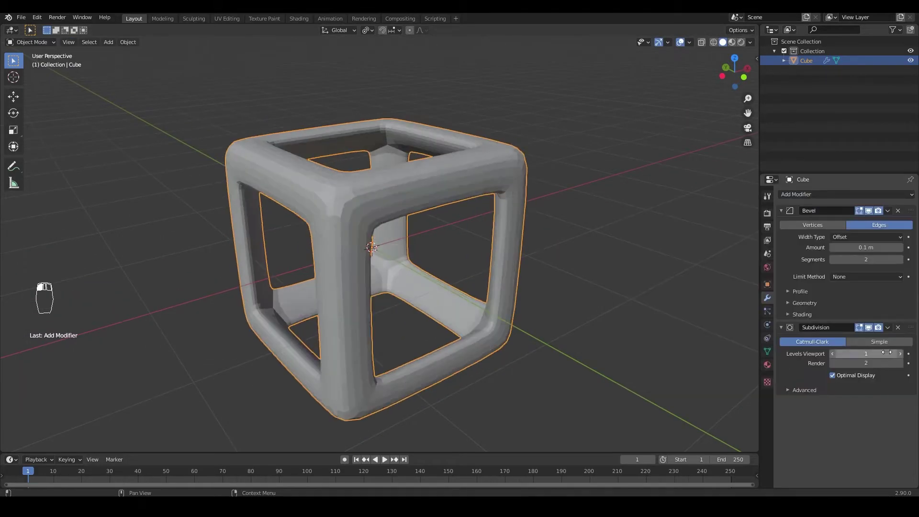
{"action": "scroll", "coordinate": [445, 304], "scroll_direction": "up", "scroll_amount": 10}
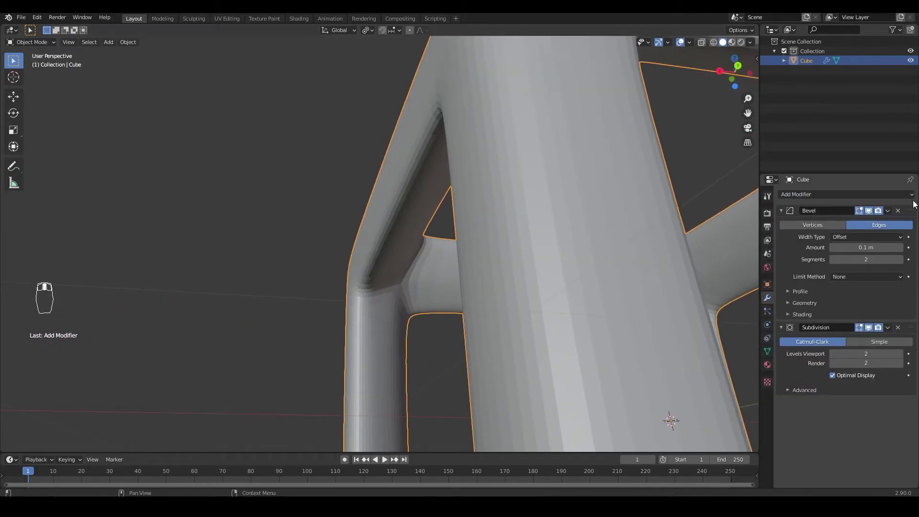
{"action": "left_click", "coordinate": [403, 168]}
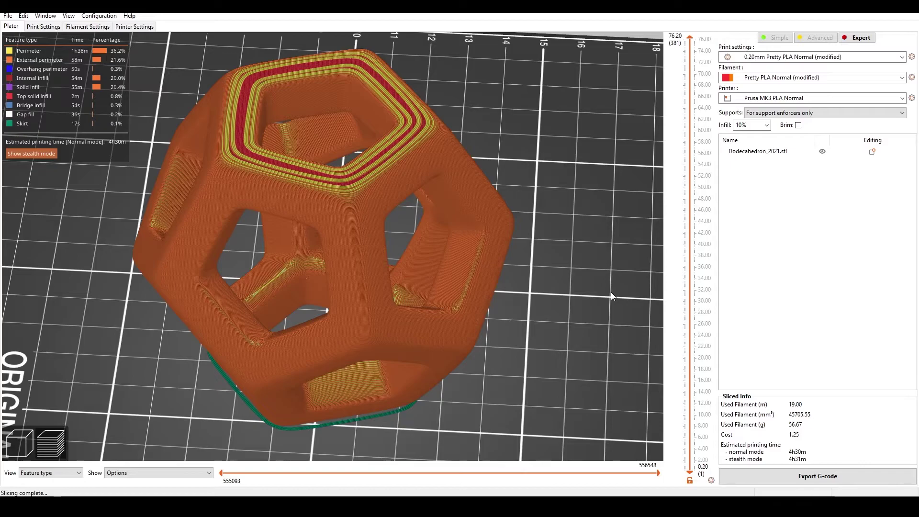
In PrusaSlicer, examine the sliced dodecahedron's beams up close and review the seam position options, keeping Nearest.
{"action": "scroll", "coordinate": [611, 292], "scroll_direction": "up", "scroll_amount": 10}
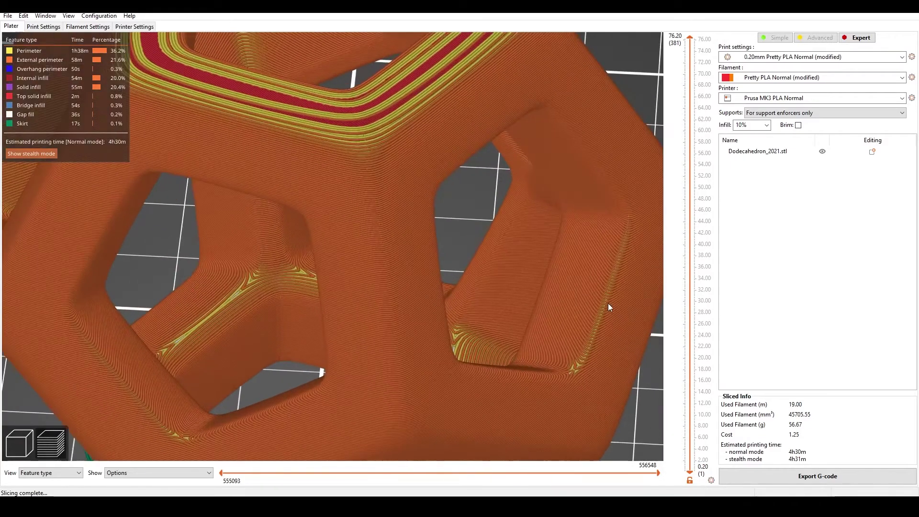
{"action": "scroll", "coordinate": [510, 303], "scroll_direction": "up", "scroll_amount": 1}
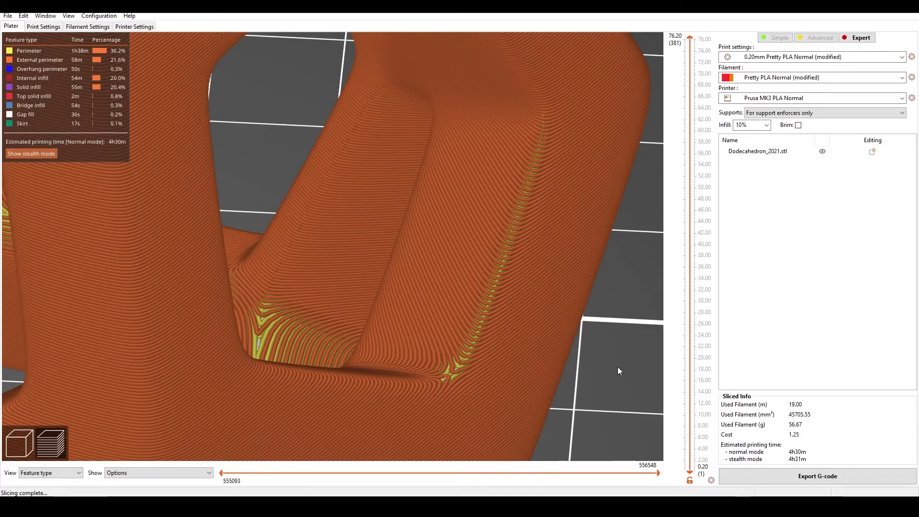
{"action": "key", "text": "ctrl+2"}
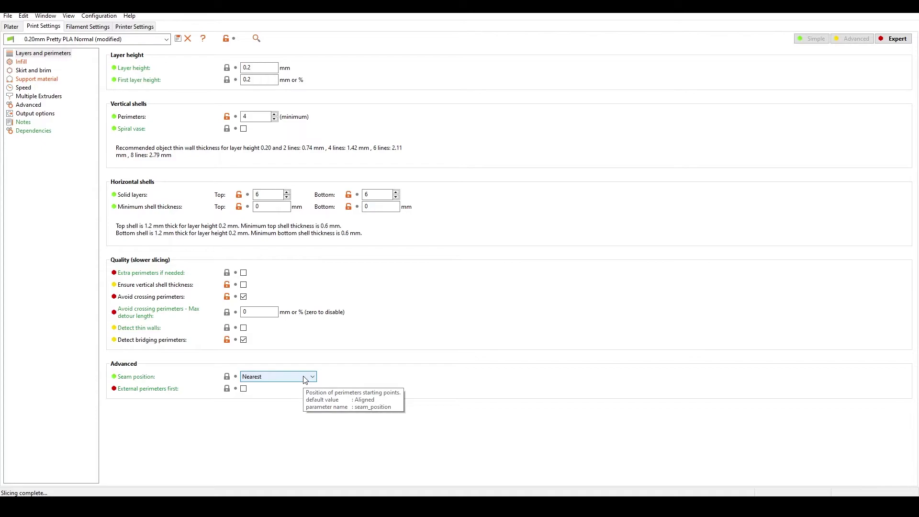
{"action": "left_click", "coordinate": [305, 379]}
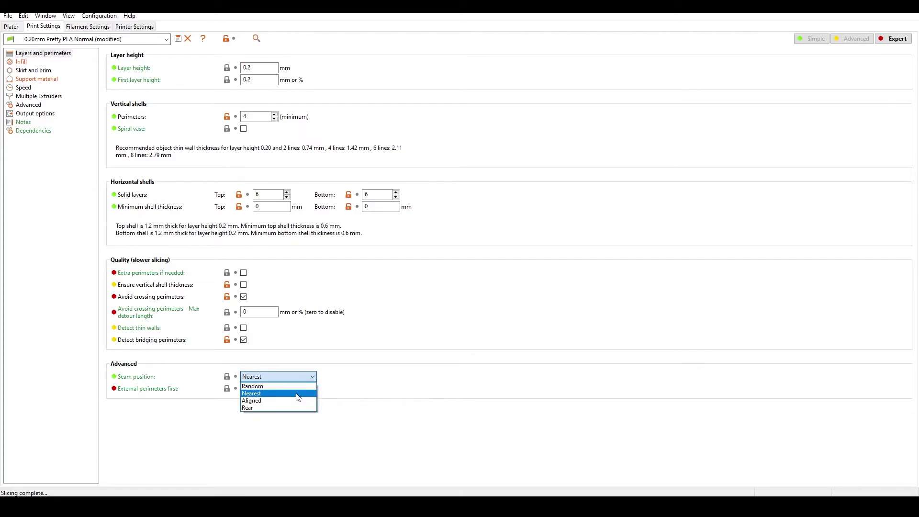
{"action": "left_click", "coordinate": [298, 396]}
{"action": "left_click", "coordinate": [11, 27]}
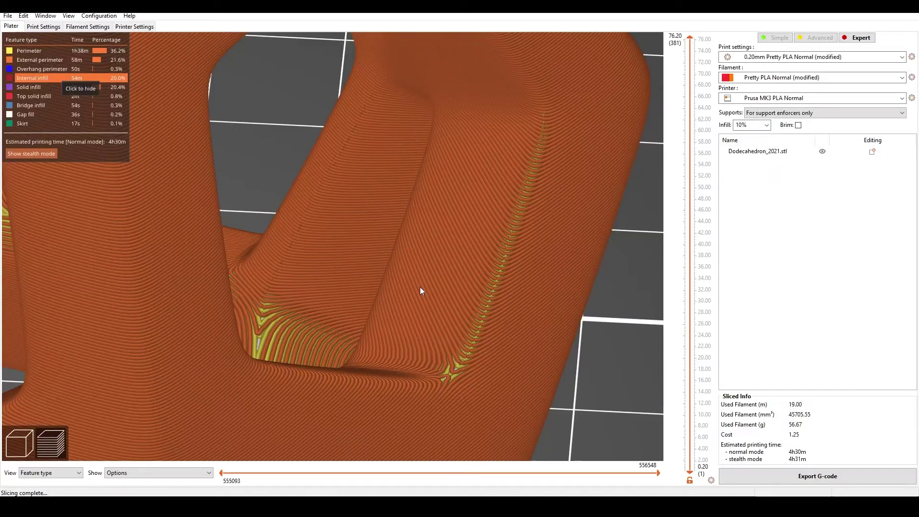
Inspect the sliced dodecahedron's openings and beam undersides from a low angle.
{"action": "left_click_drag", "start_coordinate": [420, 286], "coordinate": [415, 82]}
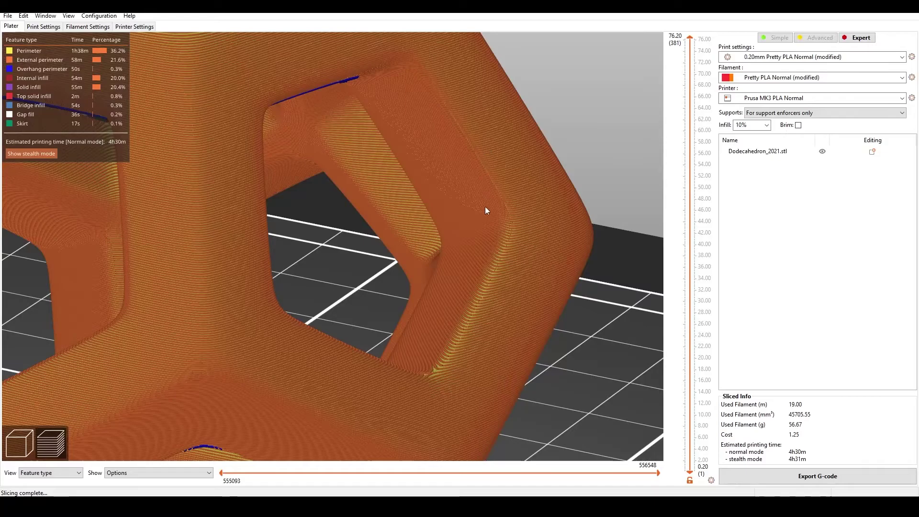
{"action": "left_click_drag", "start_coordinate": [464, 308], "coordinate": [365, 246]}
{"action": "scroll", "coordinate": [349, 252], "scroll_direction": "up", "scroll_amount": 5}
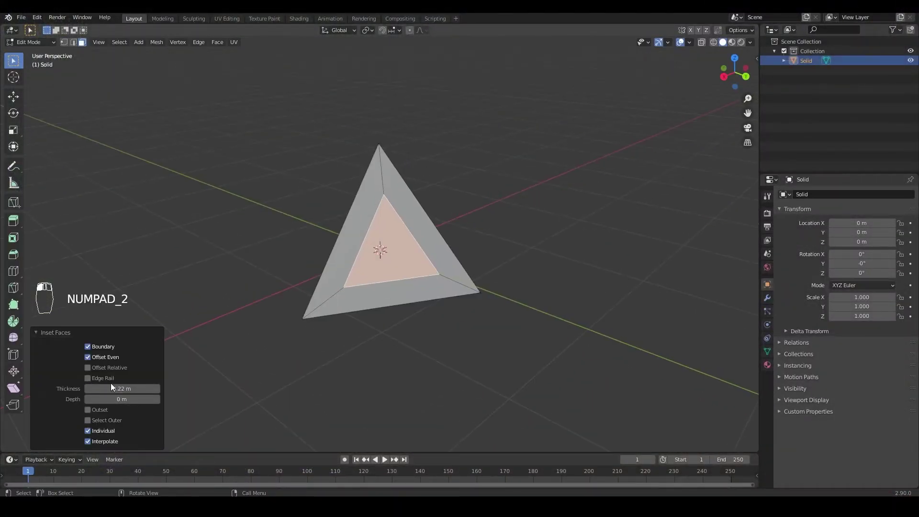
In Blender, thicken the inset tetrahedron with a Solidify modifier using Even Thickness, and apply the modifier.
{"action": "left_click", "coordinate": [767, 298]}
{"action": "left_click", "coordinate": [851, 262]}
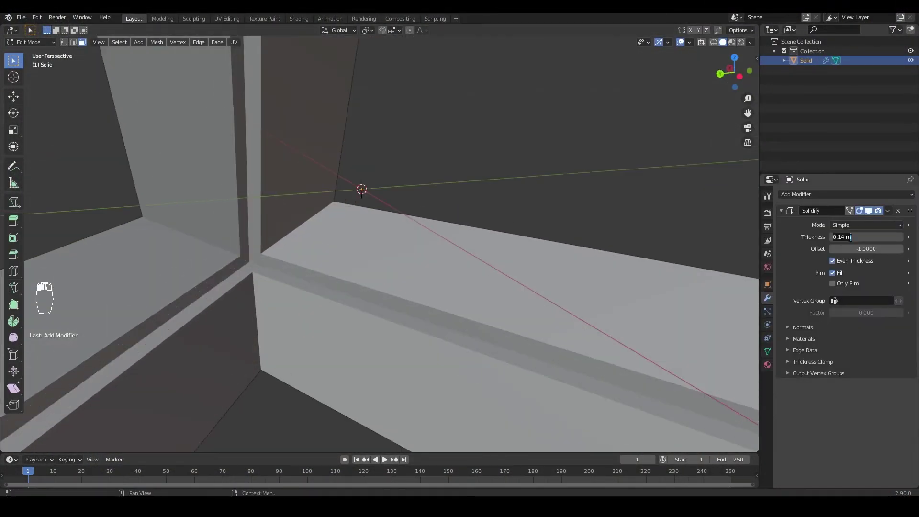
{"action": "key", "text": "KP_5"}
{"action": "key", "text": "Tab"}
Merge the tetrahedron's overlapping vertices and smooth it with a 0.04 m, two-segment Bevel and a viewport-level 2 Subdivision Surface.
{"action": "key", "text": "Tab"}
{"action": "key", "text": "1"}
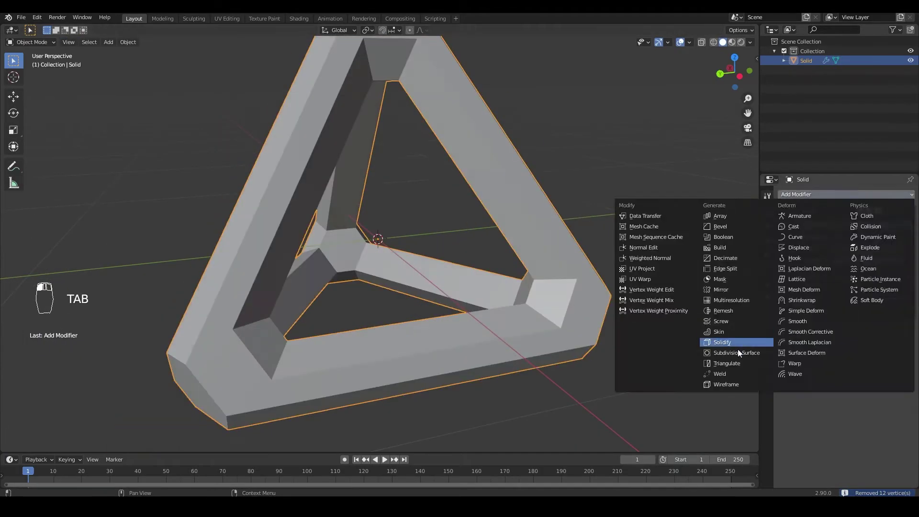
{"action": "left_click", "coordinate": [666, 343]}
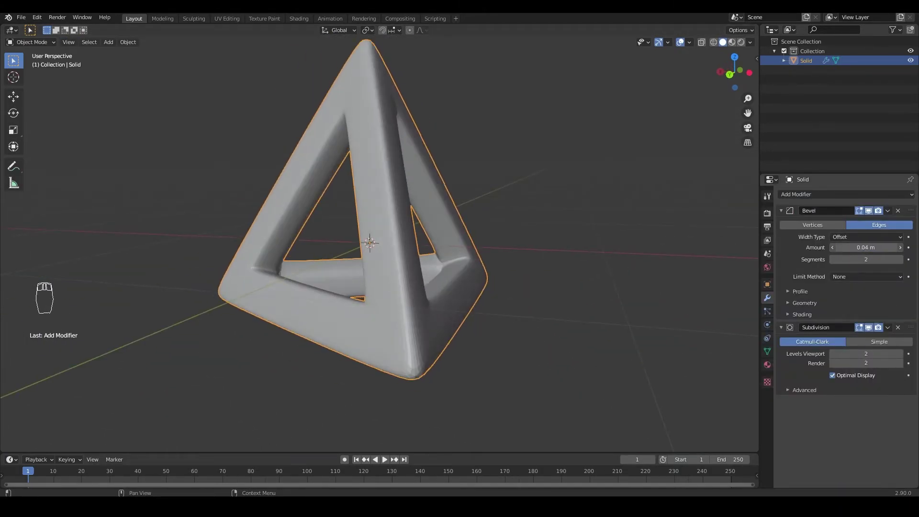